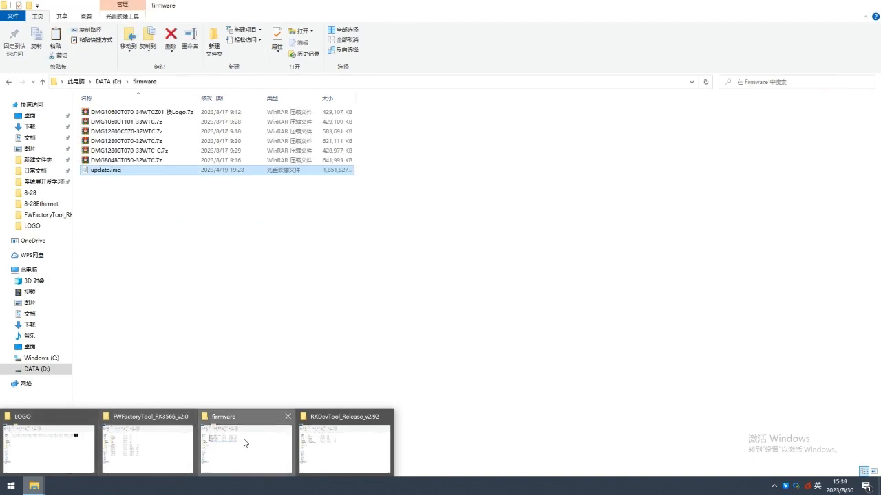
Look at update.img in the firmware folder and RKDevTool.exe in the RKDevTool_Release_v2.92 folder.
{"action": "left_click", "coordinate": [246, 447]}
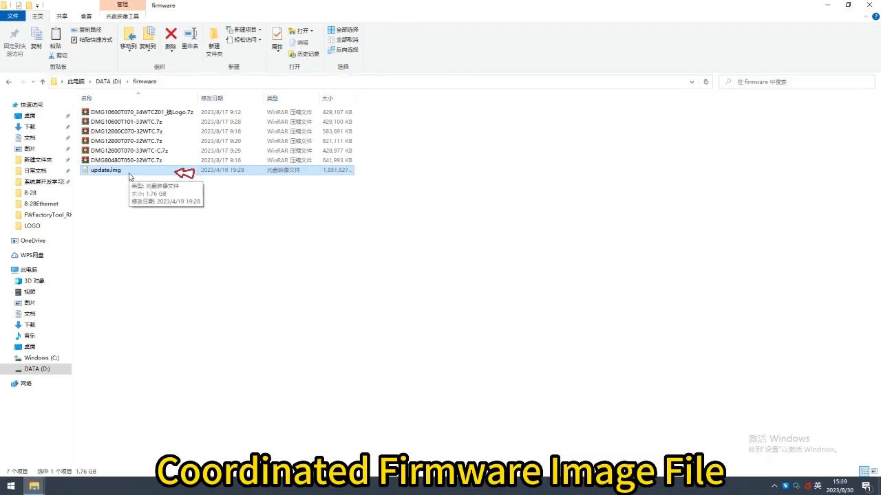
{"action": "left_click", "coordinate": [33, 486]}
{"action": "left_click", "coordinate": [345, 437]}
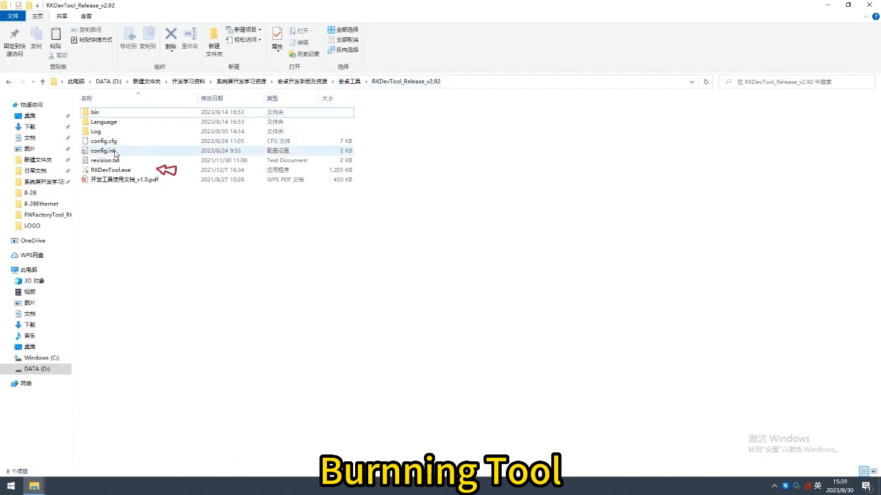
{"action": "left_click", "coordinate": [142, 171]}
{"action": "left_click", "coordinate": [168, 254]}
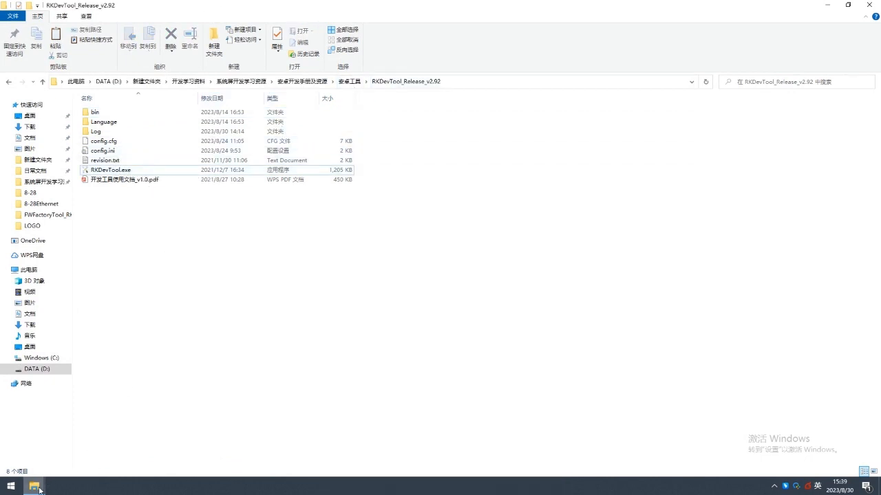
Show the LOGO folder and review the boot animation pictures 00.png to 11.png.
{"action": "mouse_move", "coordinate": [34, 486]}
{"action": "left_click", "coordinate": [34, 441]}
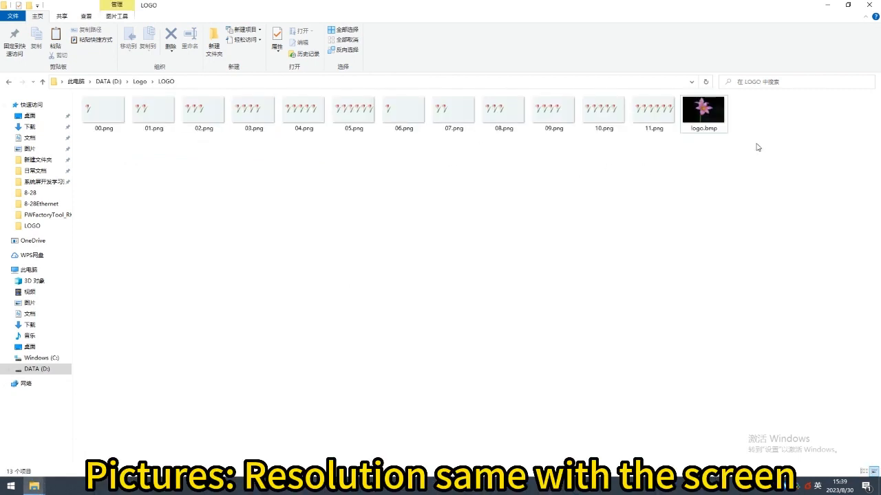
{"action": "left_click_drag", "start_coordinate": [93, 138], "coordinate": [662, 115]}
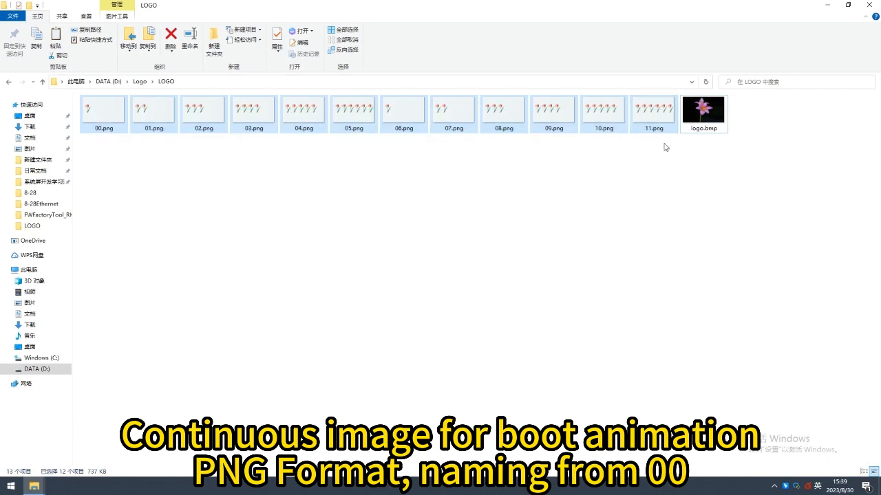
{"action": "left_click", "coordinate": [665, 145]}
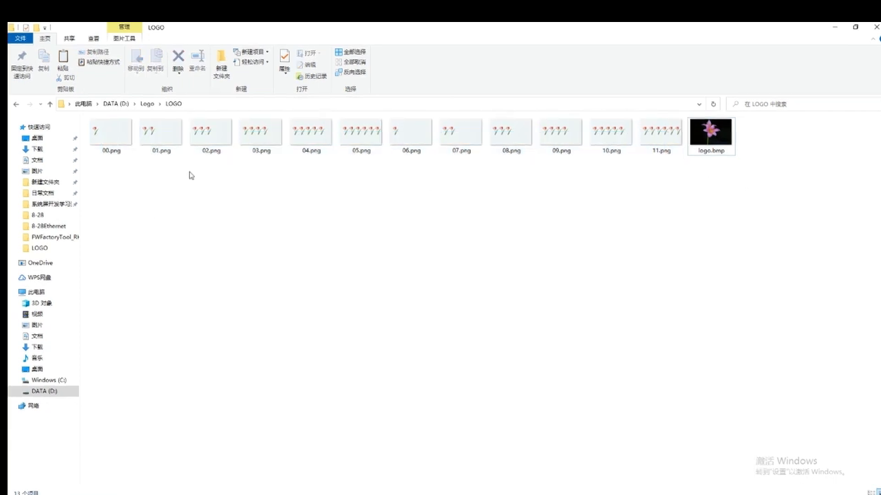
Create a folder named part1 in the LOGO folder and move 00.png to 11.png into it.
{"action": "right_click", "coordinate": [190, 174]}
{"action": "mouse_move", "coordinate": [249, 286]}
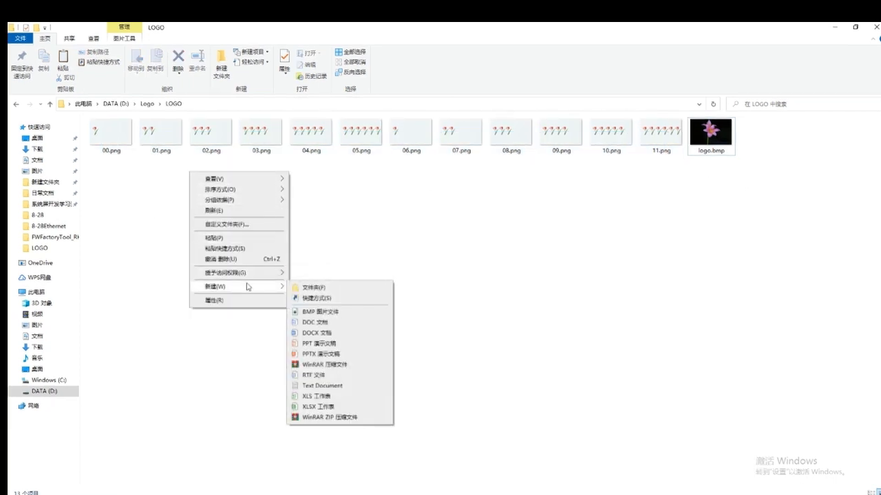
{"action": "left_click", "coordinate": [343, 289]}
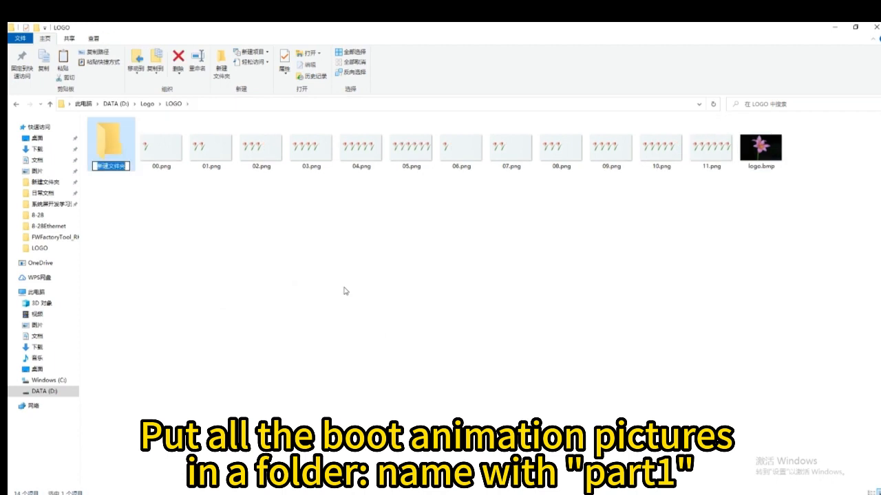
{"action": "type", "text": "part1"}
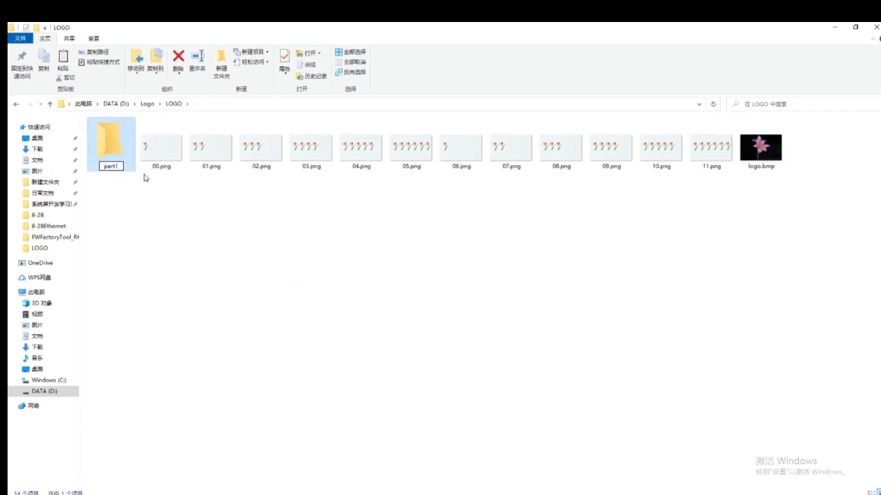
{"action": "left_click_drag", "start_coordinate": [144, 175], "coordinate": [723, 158]}
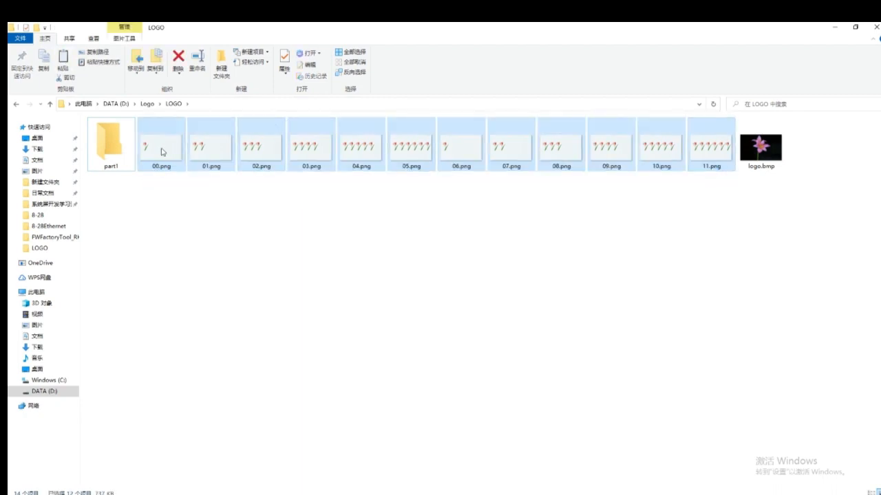
{"action": "left_click_drag", "start_coordinate": [163, 148], "coordinate": [117, 151]}
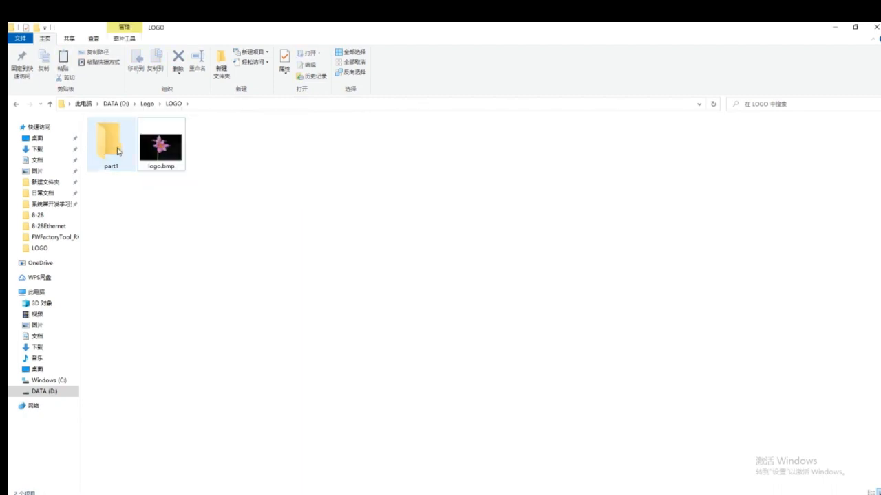
Check the resolution and bit depth of logo.bmp in its detailed file properties.
{"action": "right_click", "coordinate": [157, 161]}
{"action": "left_click", "coordinate": [192, 479]}
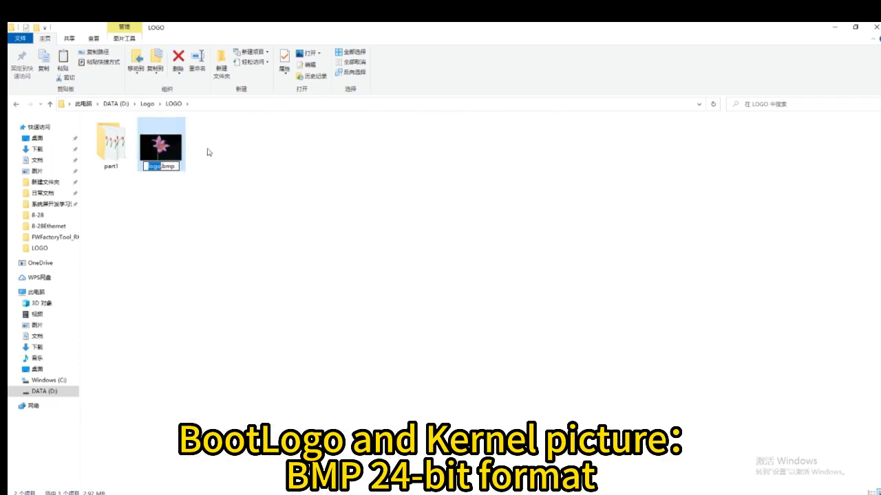
{"action": "right_click", "coordinate": [180, 144]}
{"action": "left_click", "coordinate": [219, 487]}
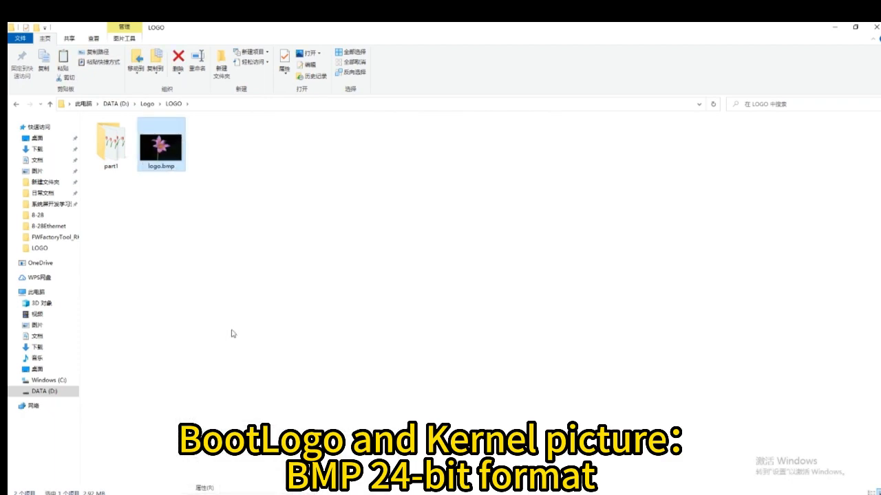
{"action": "left_click", "coordinate": [244, 164]}
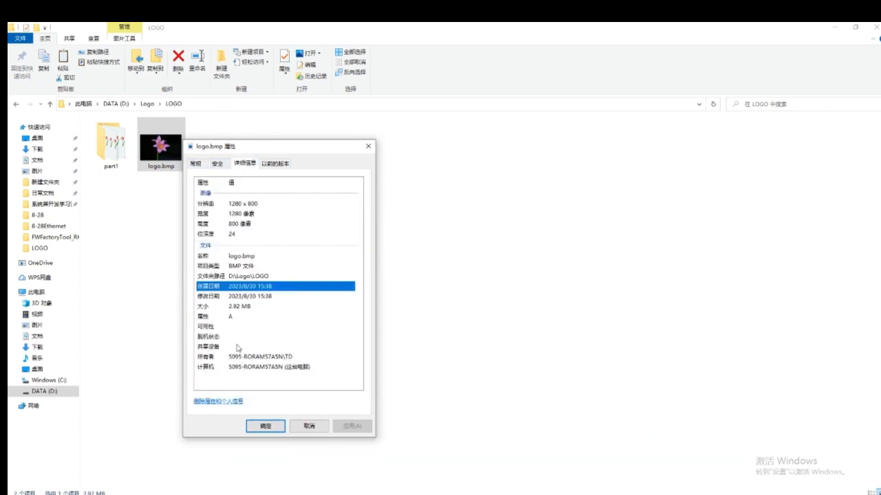
{"action": "left_click", "coordinate": [302, 428]}
{"action": "left_click", "coordinate": [230, 226]}
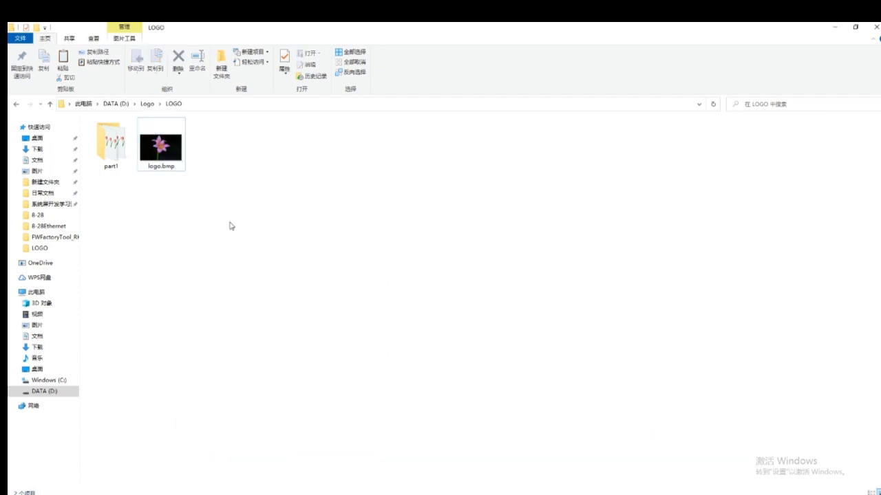
Create a text document named desc.txt in the LOGO folder.
{"action": "right_click", "coordinate": [260, 183]}
{"action": "mouse_move", "coordinate": [318, 297]}
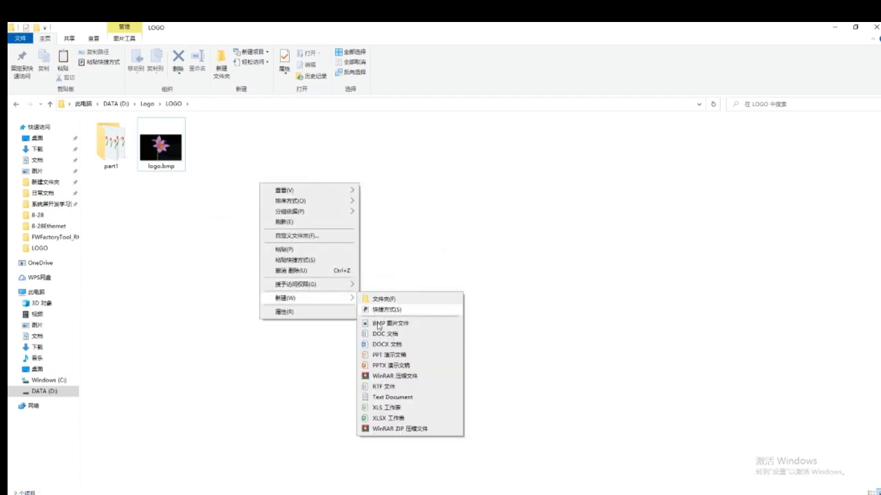
{"action": "left_click", "coordinate": [390, 397]}
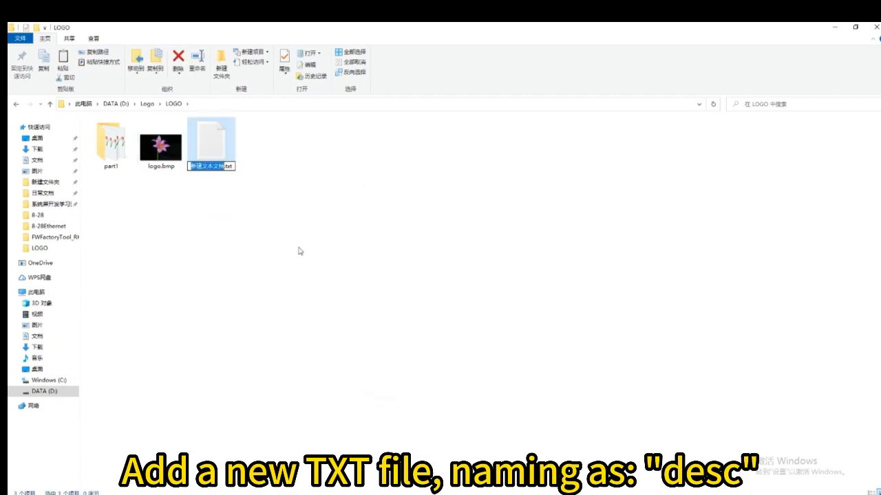
{"action": "type", "text": "desc"}
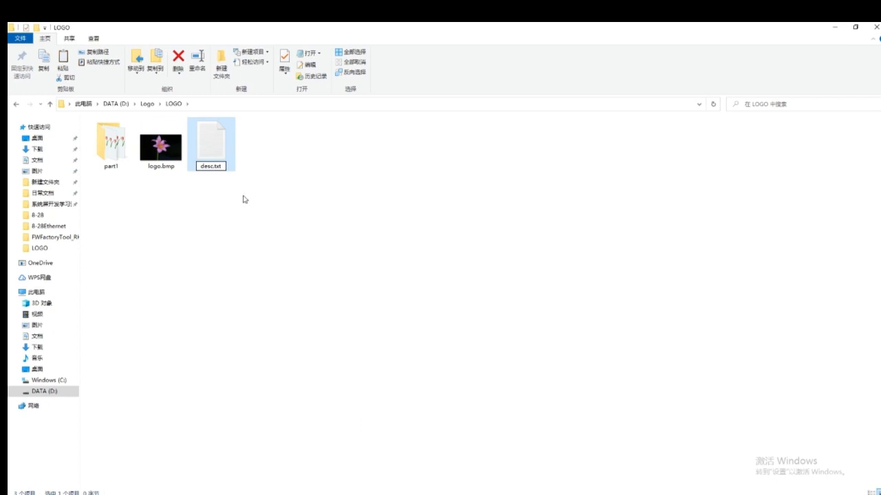
{"action": "key", "text": "Return"}
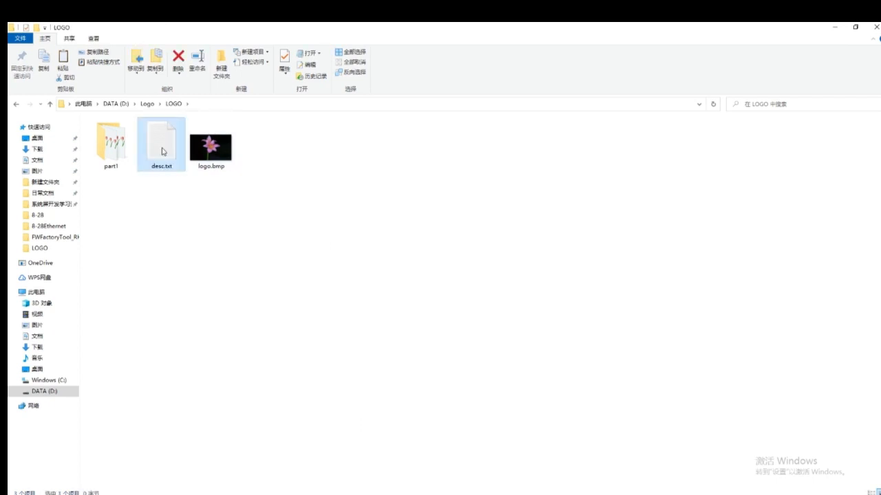
Open desc.txt and enter the resolution and frame rate as the first line, "1280 800 8".
{"action": "right_click", "coordinate": [162, 149]}
{"action": "left_click", "coordinate": [197, 159]}
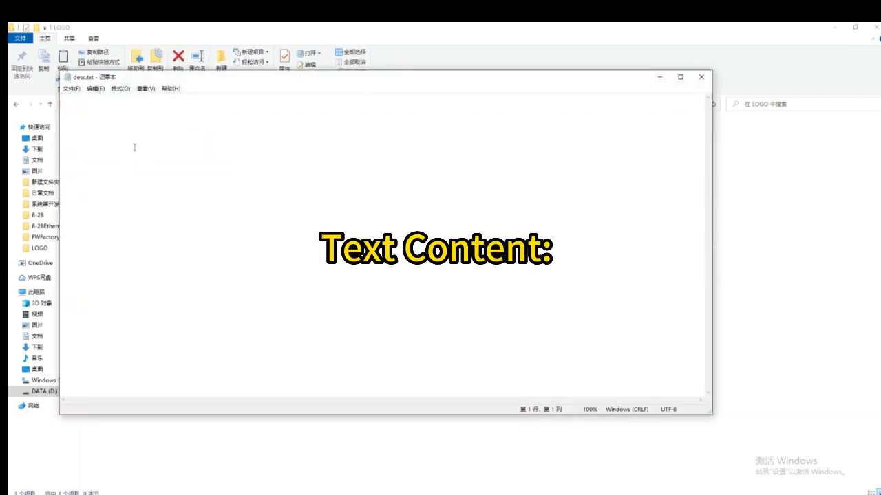
{"action": "type", "text": "1280 "}
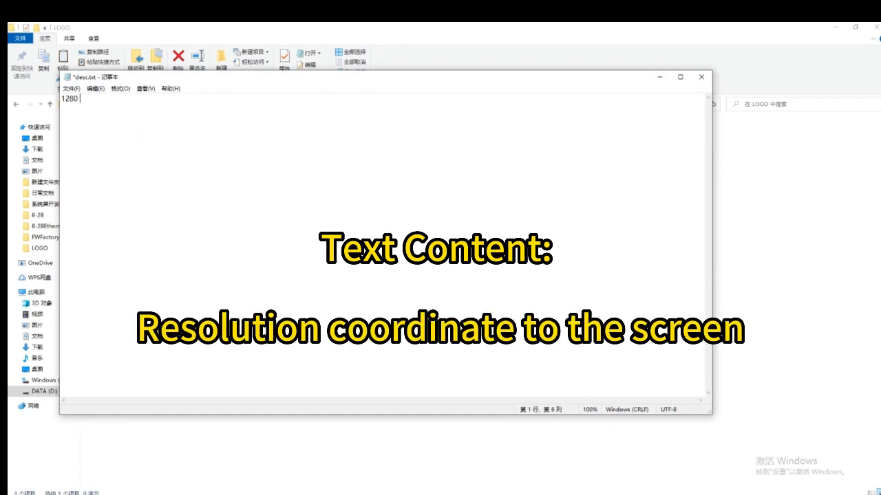
{"action": "type", "text": "800 8"}
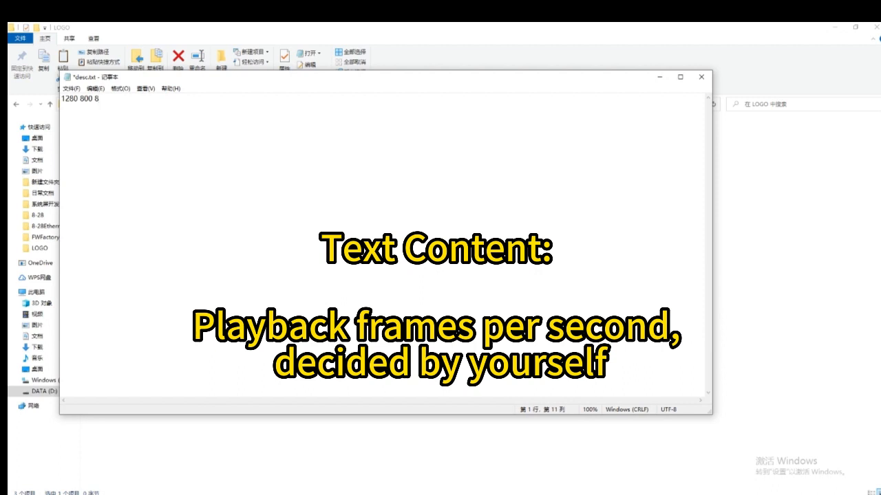
{"action": "type", "text": "7"}
{"action": "type", "text": "9"}
{"action": "type", "text": "8"}
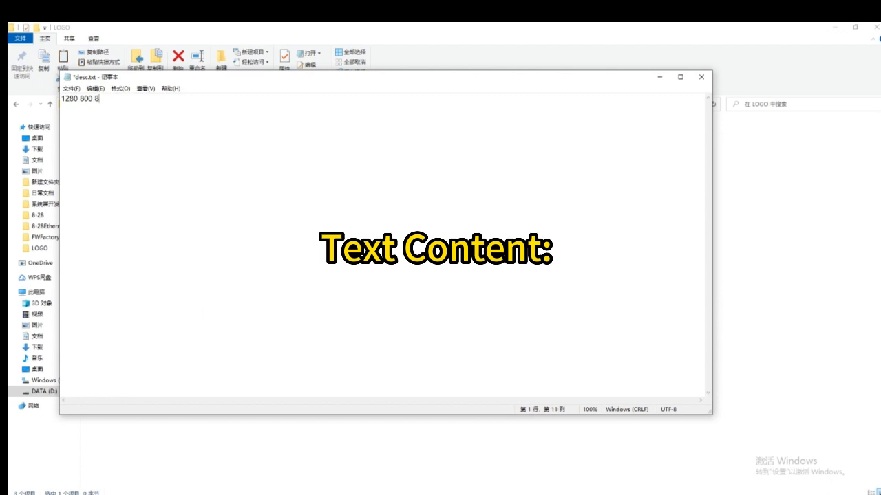
{"action": "key", "text": "Return"}
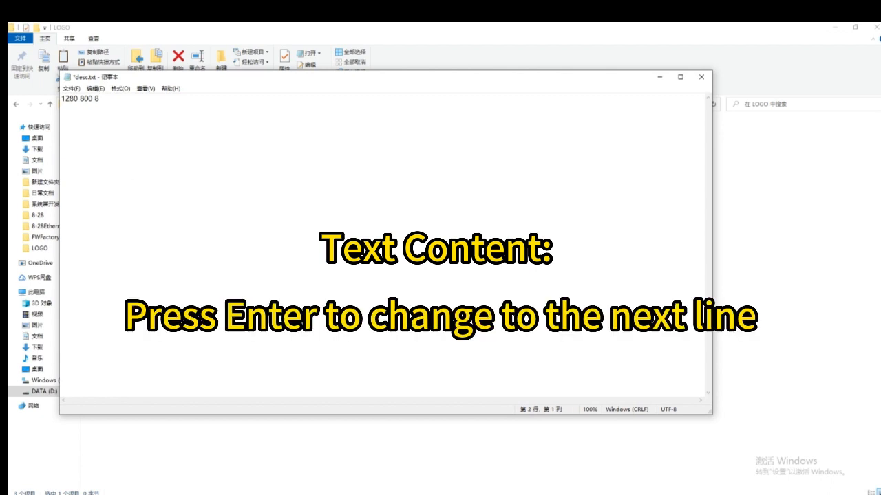
Add "p 0 0 part1" as the second line of desc.txt, followed by a blank line.
{"action": "type", "text": "p"}
{"action": "key", "text": "space"}
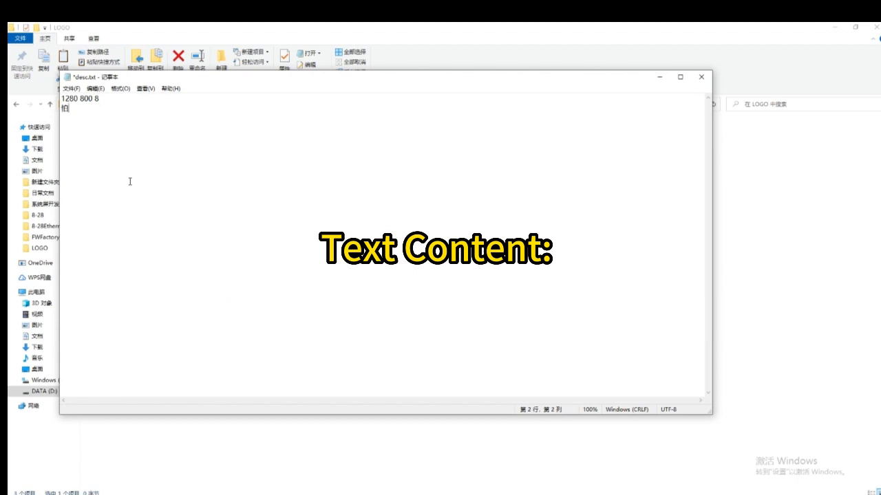
{"action": "key", "text": "BackSpace"}
{"action": "type", "text": "0 0 "}
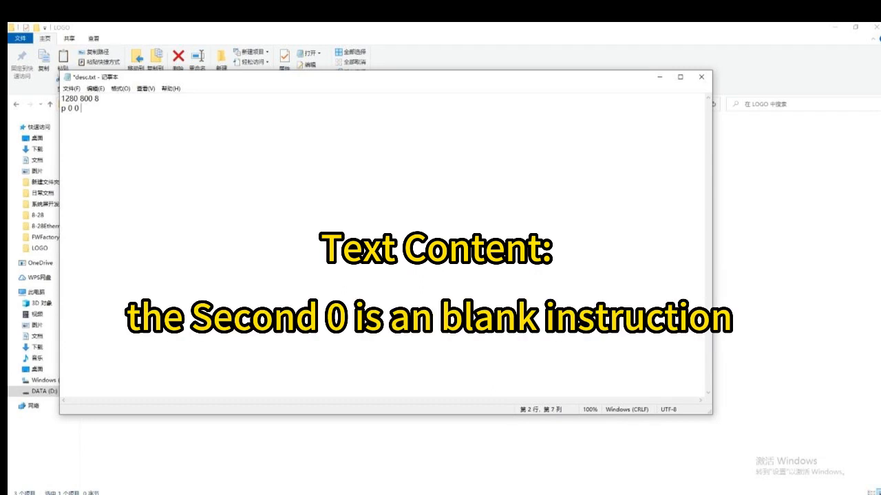
{"action": "type", "text": "p"}
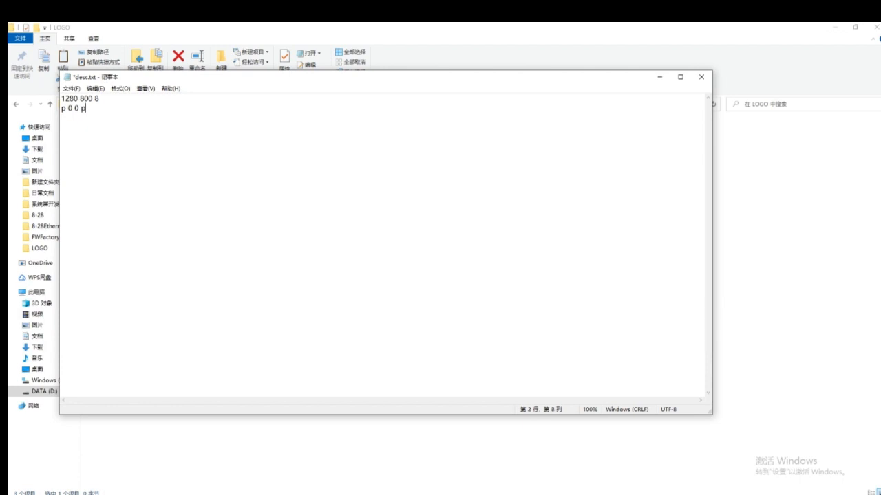
{"action": "type", "text": "art"}
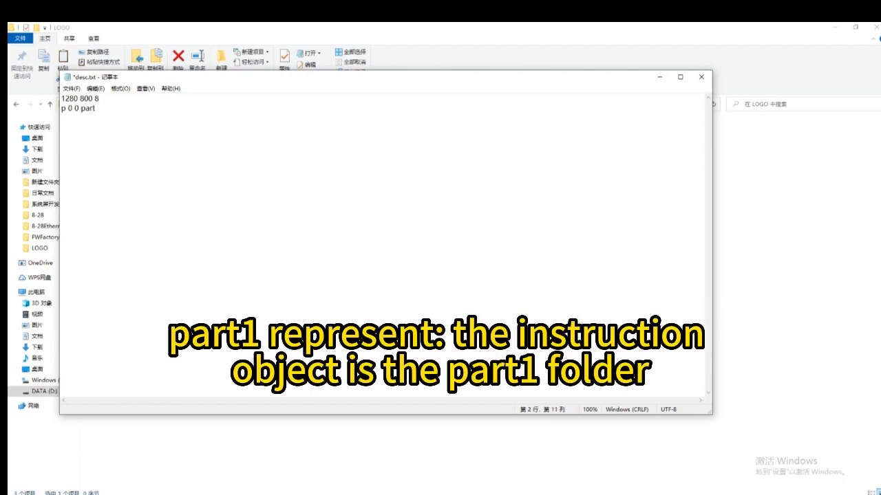
{"action": "type", "text": "1"}
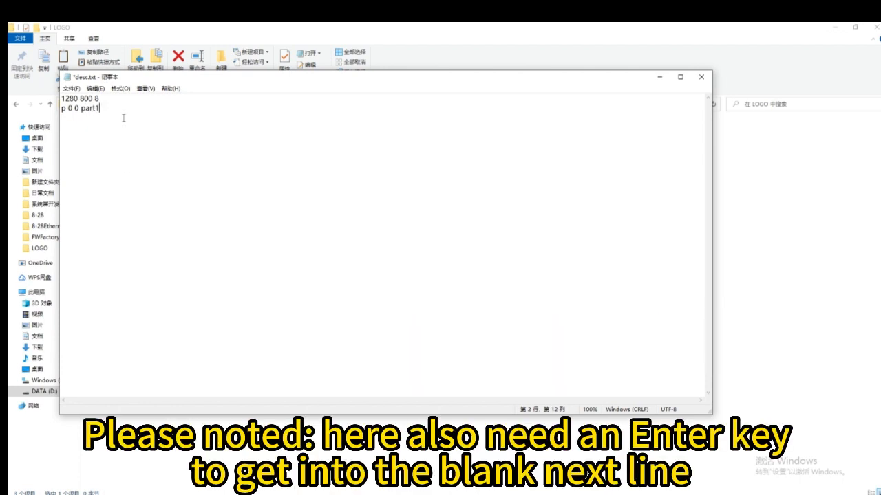
{"action": "key", "text": "Return"}
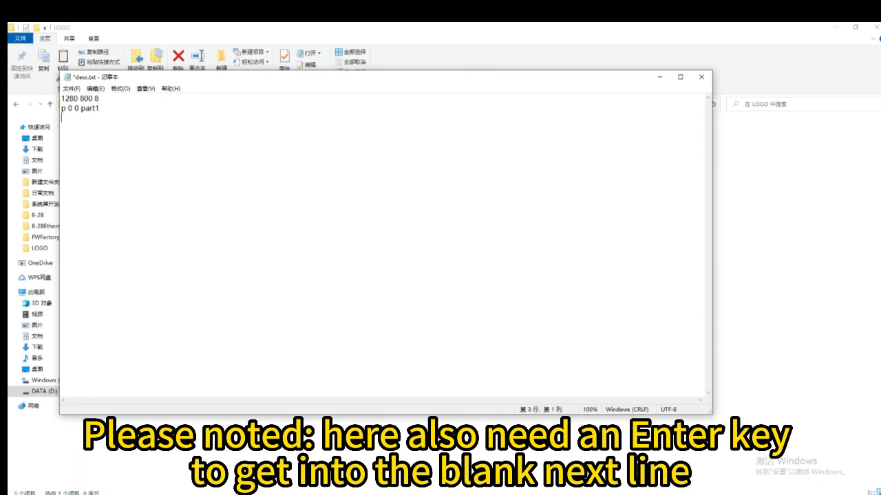
Save desc.txt and close it.
{"action": "left_click", "coordinate": [71, 88]}
{"action": "left_click", "coordinate": [86, 131]}
{"action": "left_click", "coordinate": [701, 77]}
{"action": "left_click", "coordinate": [195, 205]}
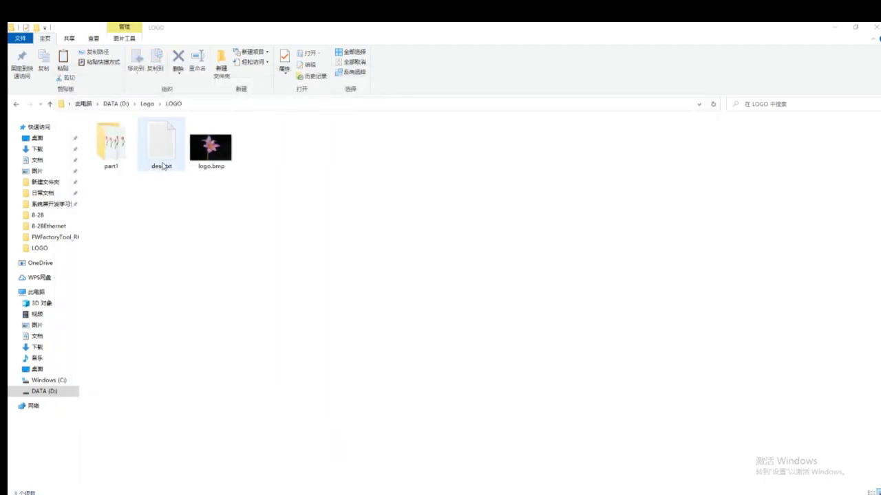
Start a new archive from the part1 folder and desc.txt, and name it "bootanimation".
{"action": "double_click", "coordinate": [159, 149]}
{"action": "left_click", "coordinate": [118, 153], "text": "ctrl"}
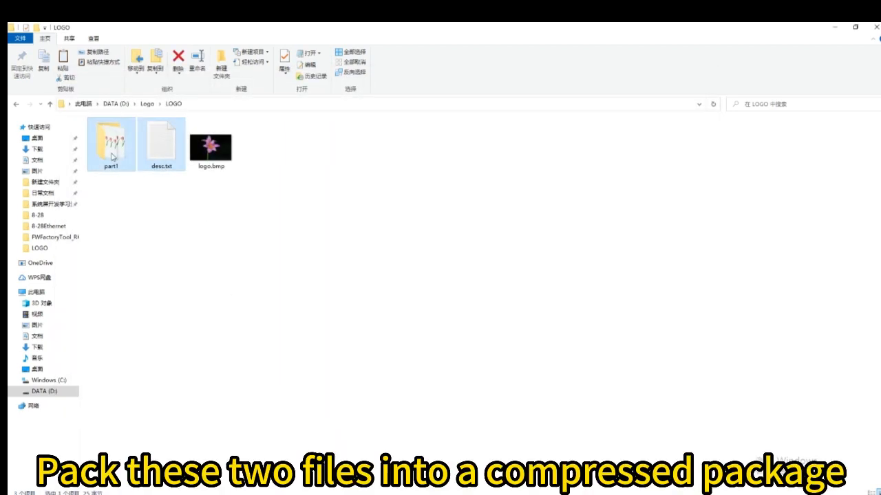
{"action": "right_click", "coordinate": [113, 155]}
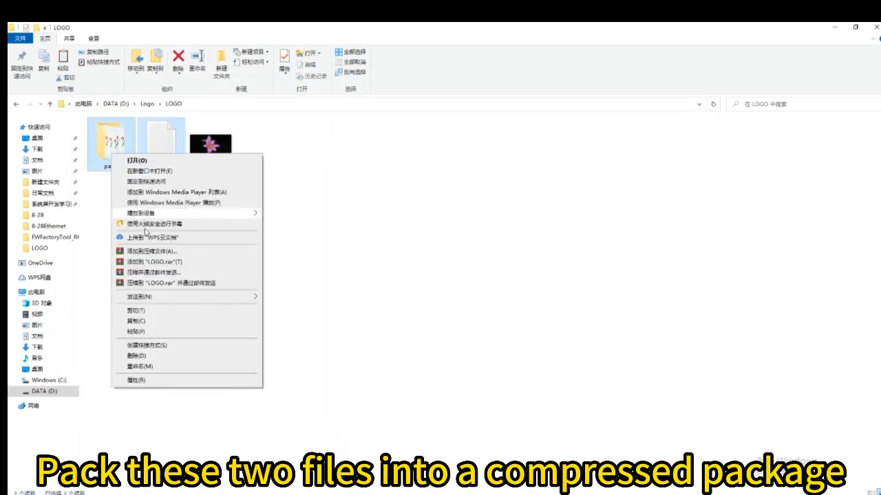
{"action": "left_click", "coordinate": [158, 252]}
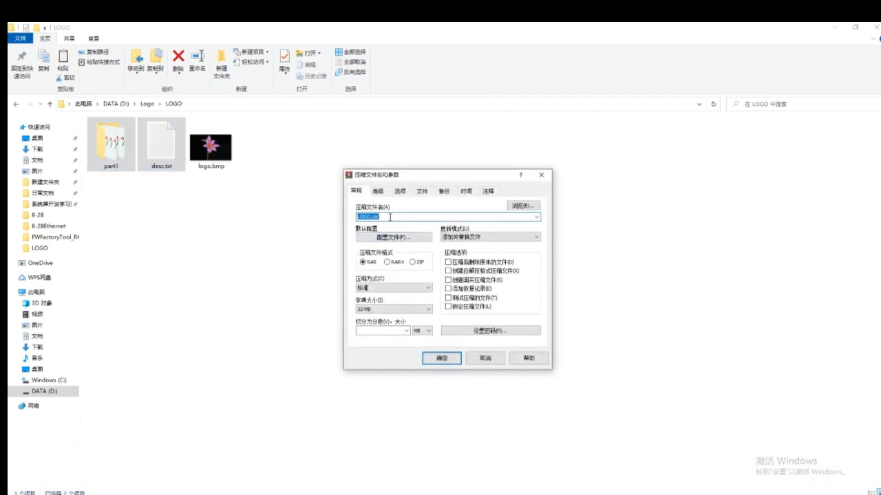
{"action": "type", "text": "boot"}
{"action": "key", "text": "shift"}
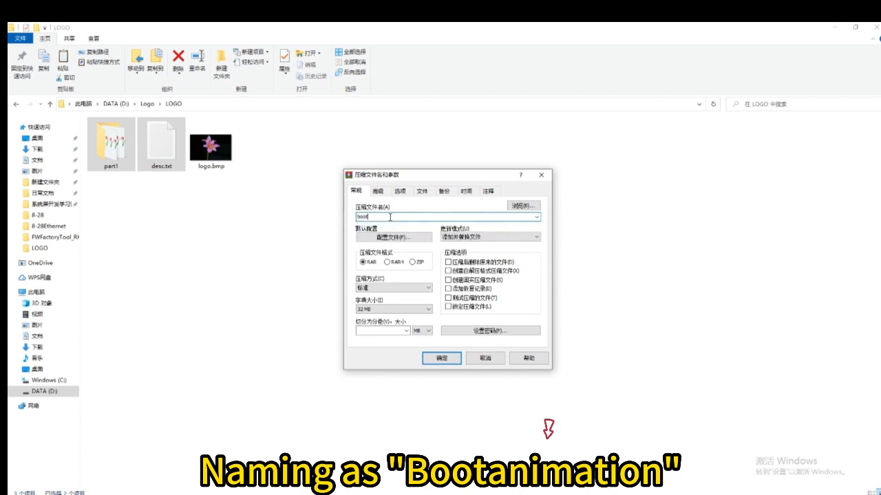
{"action": "type", "text": "animation"}
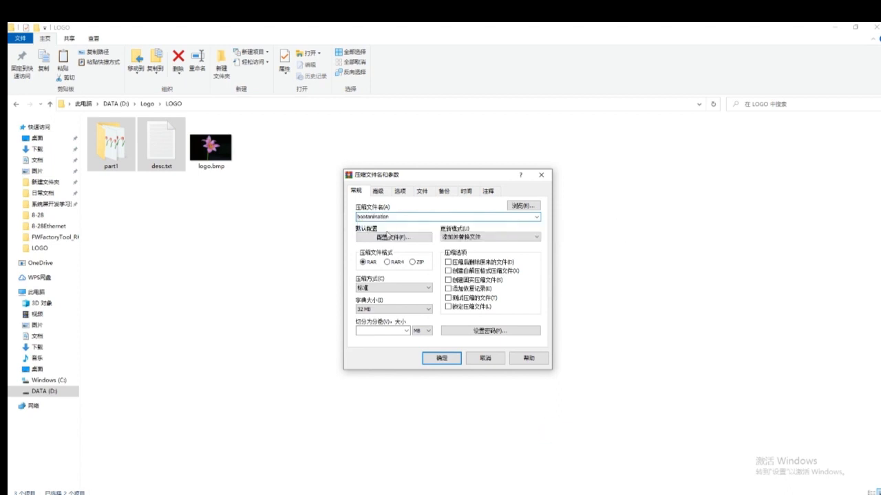
Set the archive format to ZIP and the compression method to 存储 (store), and create the archive.
{"action": "left_click", "coordinate": [413, 262]}
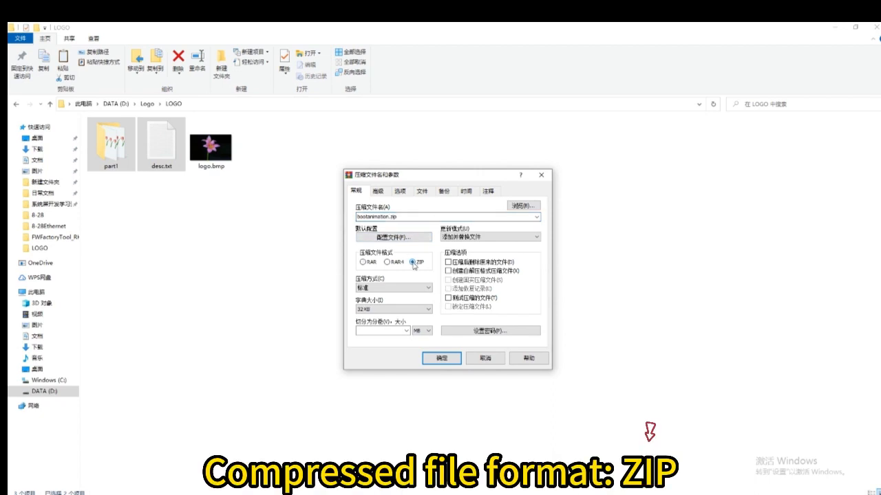
{"action": "left_click", "coordinate": [396, 289]}
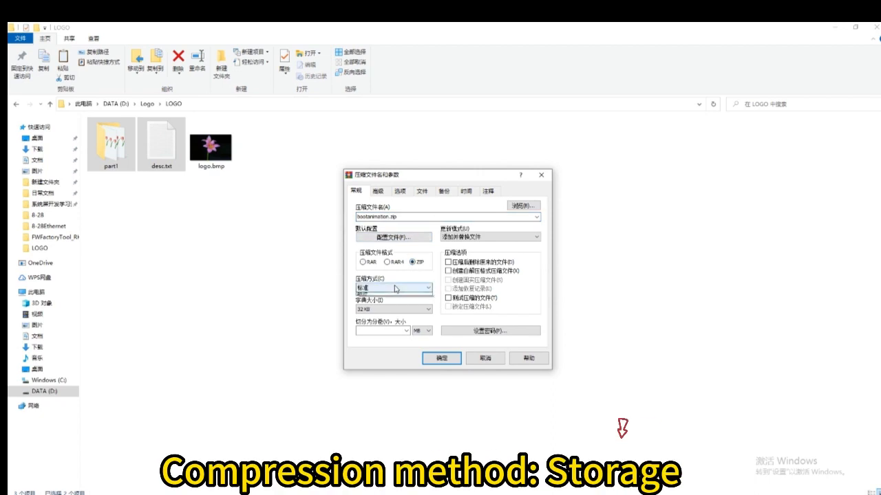
{"action": "left_click", "coordinate": [386, 297]}
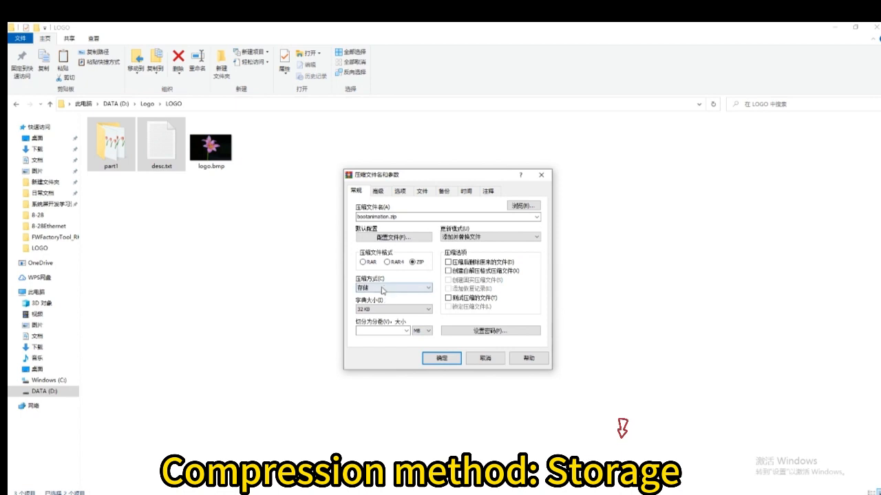
{"action": "left_click", "coordinate": [439, 359]}
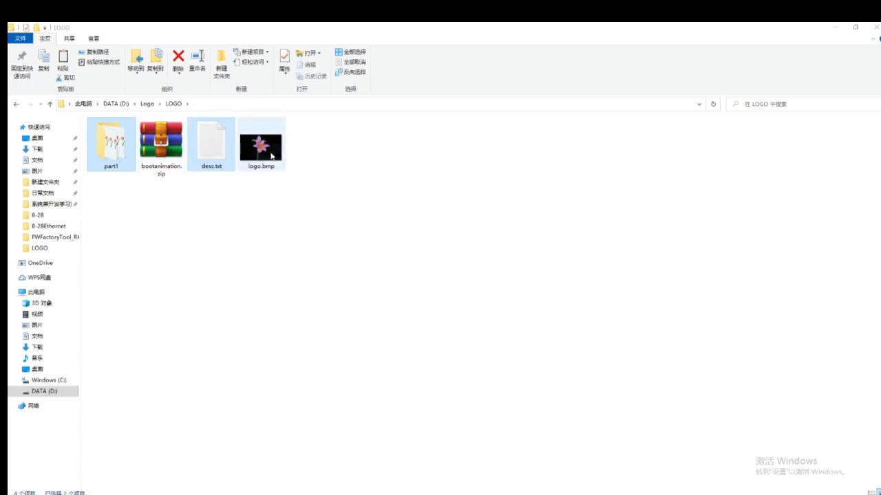
Switch to the FWFactoryTool_RK3566_v2.0 folder and launch FWFactoryTool.exe.
{"action": "mouse_move", "coordinate": [90, 494]}
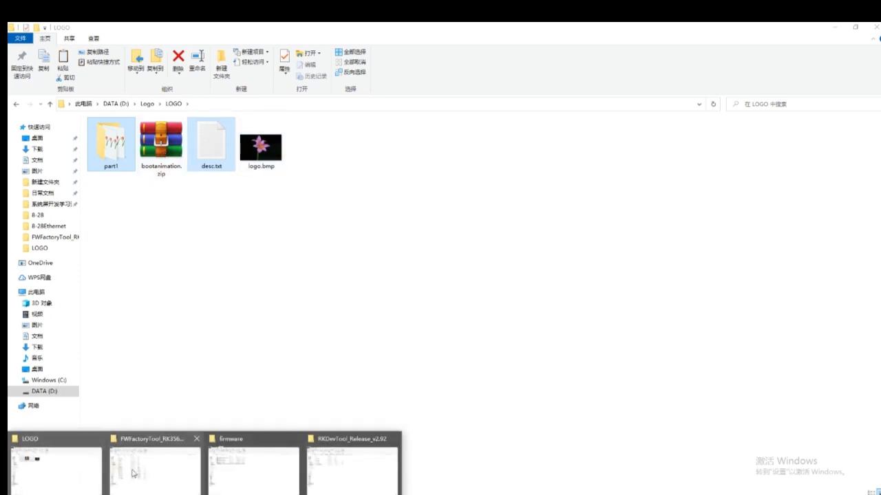
{"action": "left_click", "coordinate": [155, 467]}
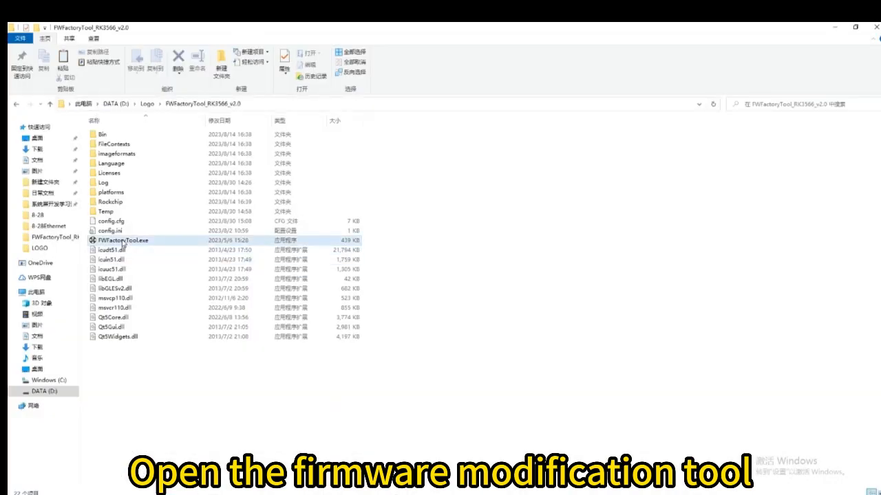
{"action": "double_click", "coordinate": [123, 241]}
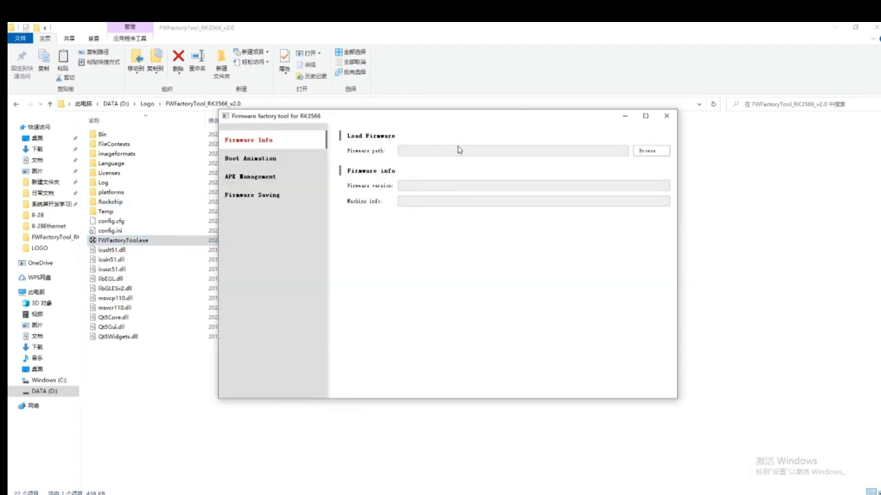
Load update.img from the firmware folder on drive D as the firmware and let it unpack.
{"action": "left_click", "coordinate": [650, 151]}
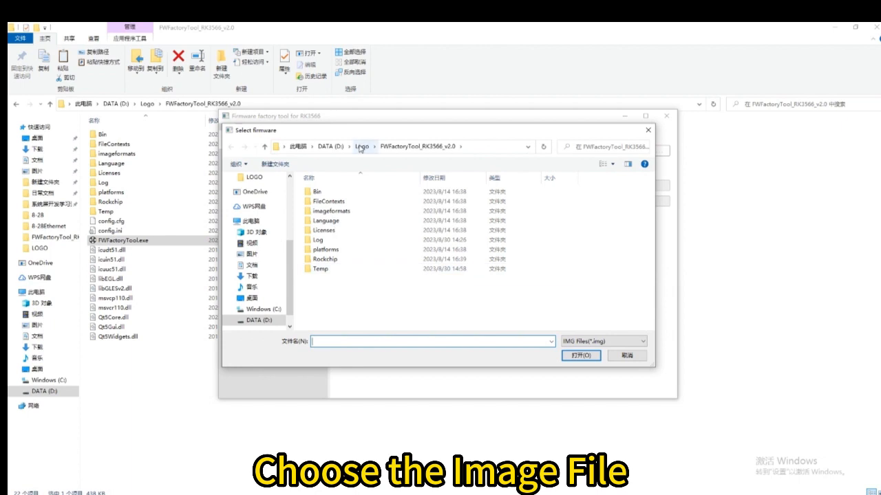
{"action": "left_click", "coordinate": [332, 147]}
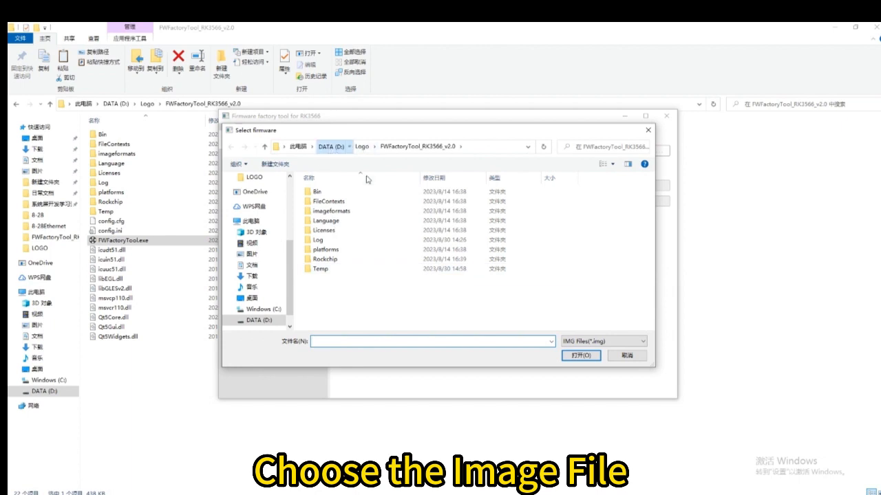
{"action": "scroll", "coordinate": [421, 288], "scroll_direction": "down", "scroll_amount": 1}
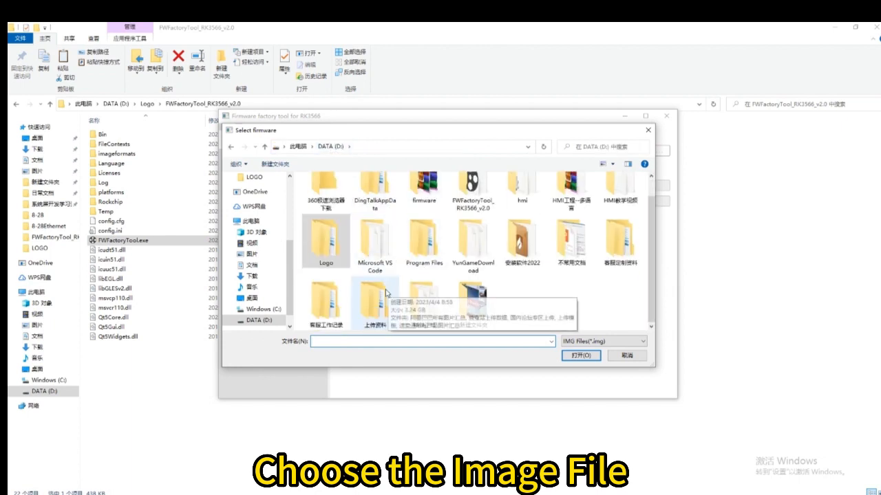
{"action": "scroll", "coordinate": [389, 195], "scroll_direction": "up", "scroll_amount": 1}
{"action": "double_click", "coordinate": [421, 206]}
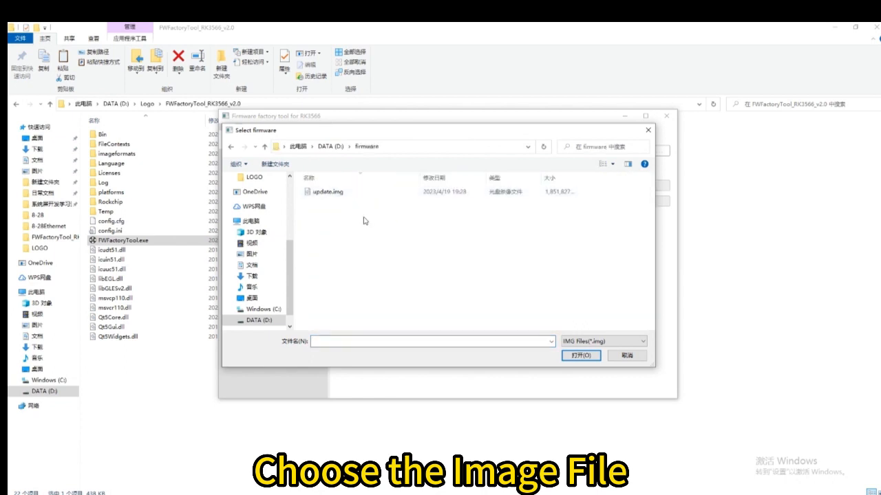
{"action": "left_click", "coordinate": [354, 192]}
{"action": "left_click", "coordinate": [577, 355]}
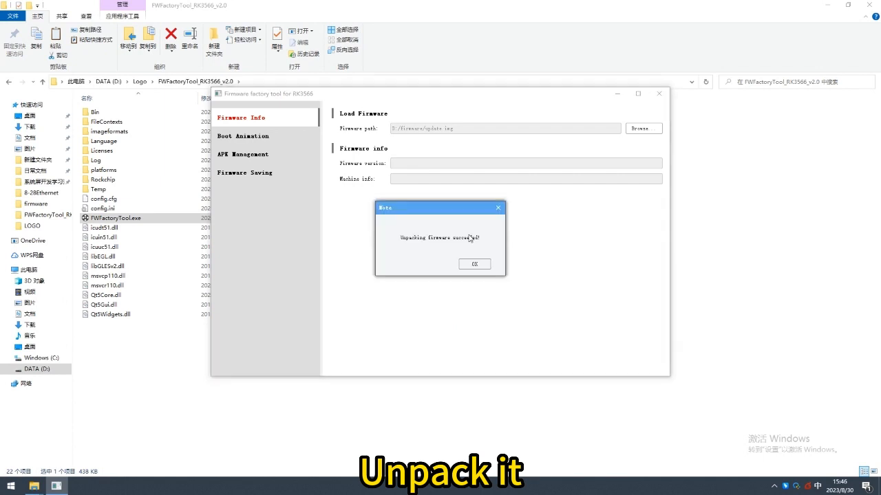
{"action": "left_click", "coordinate": [468, 267]}
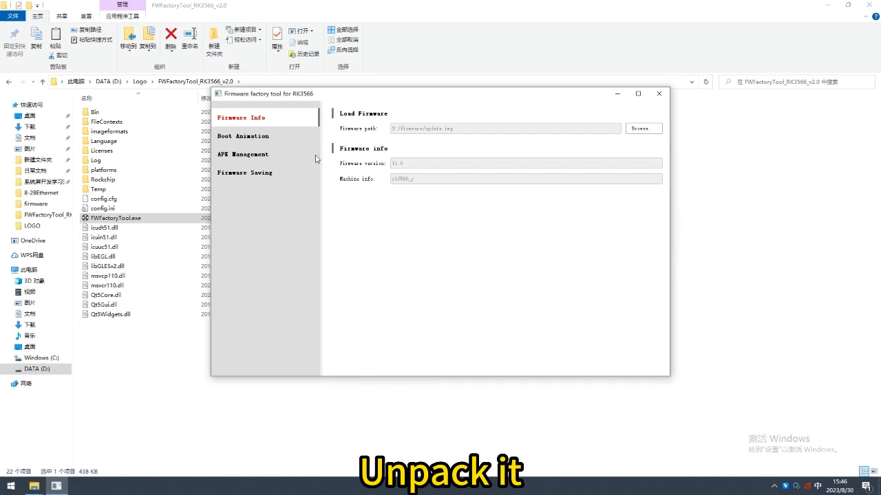
Replace the boot logo with the BMP file logo.bmp from the D:\Logo\LOGO folder.
{"action": "left_click", "coordinate": [242, 135]}
{"action": "left_click", "coordinate": [347, 358]}
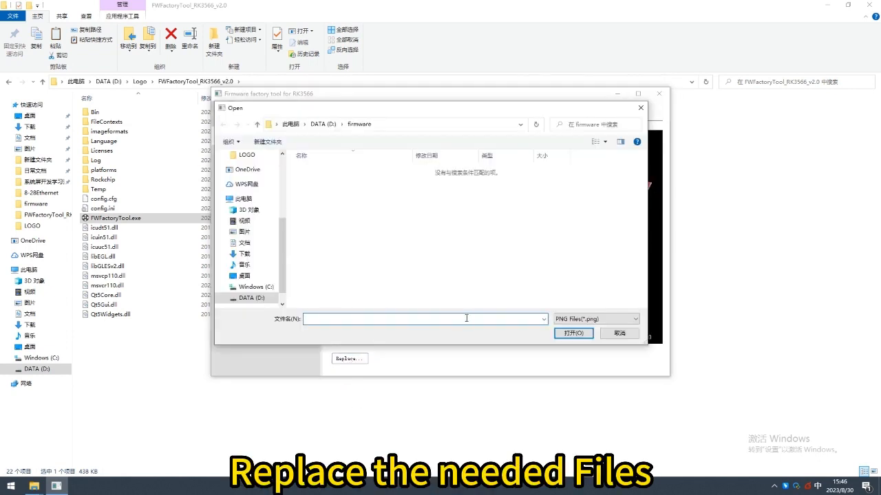
{"action": "left_click", "coordinate": [578, 319]}
{"action": "left_click", "coordinate": [581, 347]}
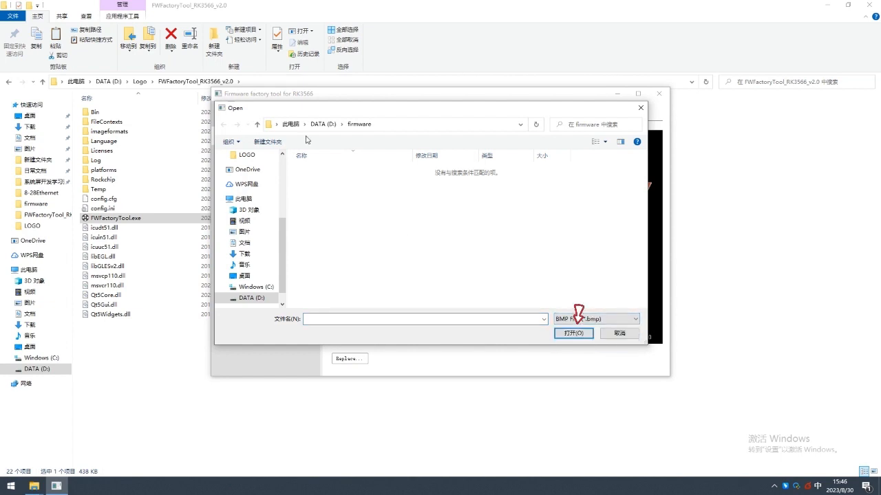
{"action": "left_click", "coordinate": [323, 124]}
{"action": "scroll", "coordinate": [339, 243], "scroll_direction": "down", "scroll_amount": 1}
{"action": "double_click", "coordinate": [323, 227]}
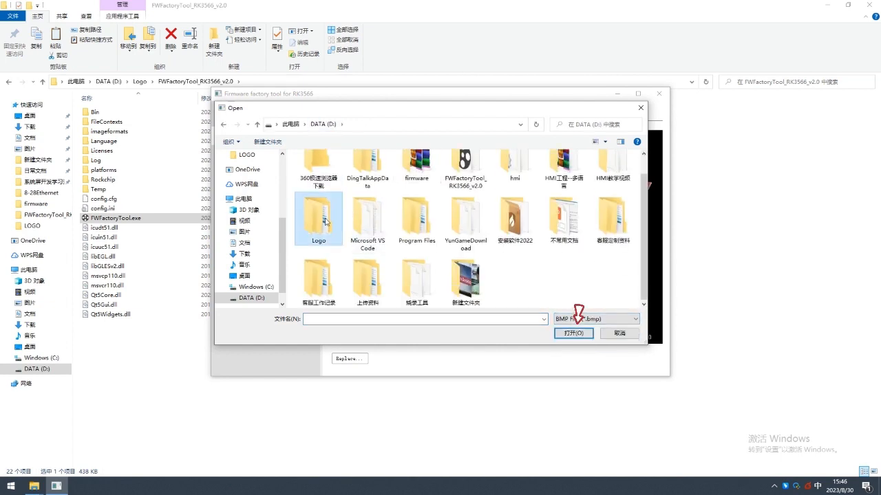
{"action": "left_click", "coordinate": [374, 181]}
{"action": "double_click", "coordinate": [373, 181]}
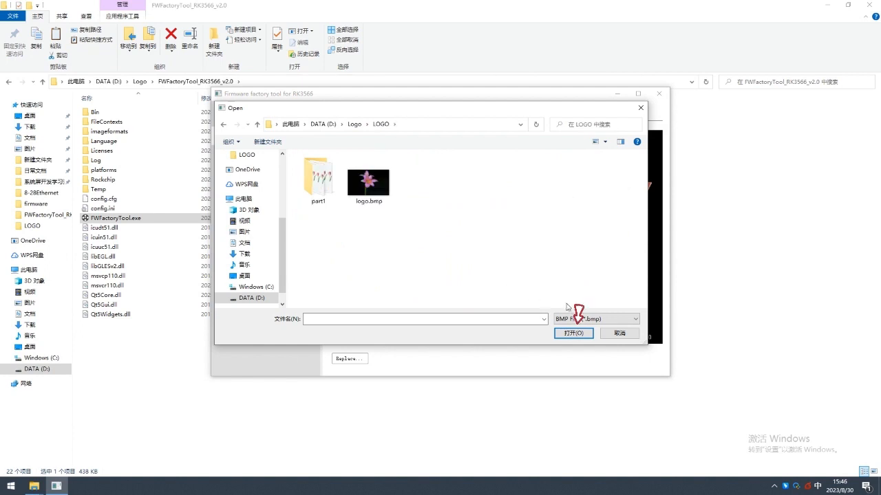
{"action": "left_click", "coordinate": [372, 186]}
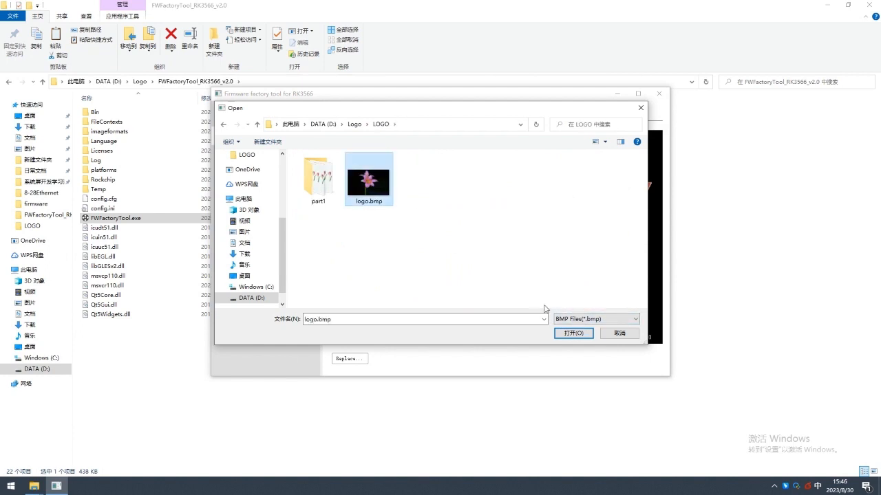
{"action": "left_click", "coordinate": [572, 334]}
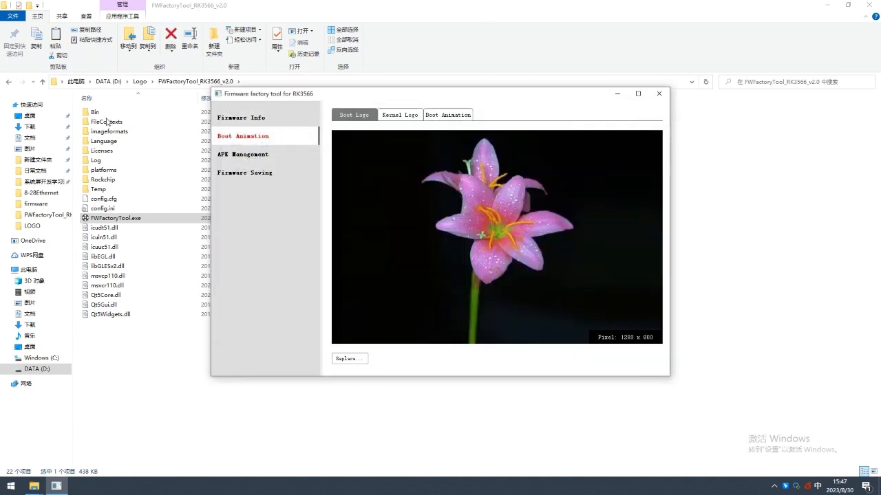
Replace the kernel logo with the same logo.bmp, filtering the files by BMP.
{"action": "left_click", "coordinate": [401, 116]}
{"action": "left_click", "coordinate": [352, 359]}
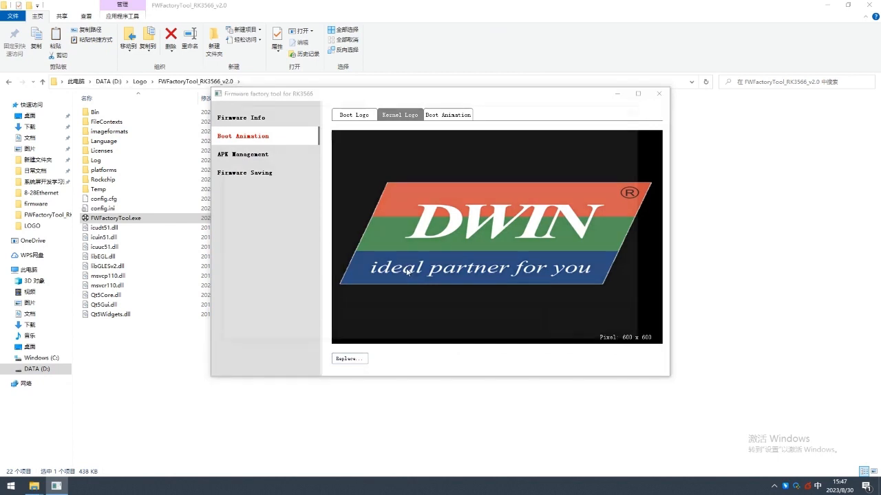
{"action": "left_click", "coordinate": [584, 320]}
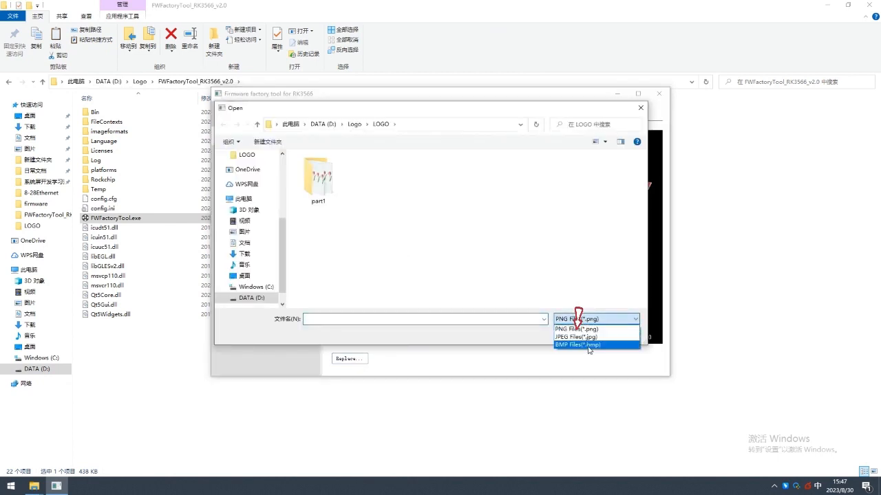
{"action": "left_click", "coordinate": [578, 333]}
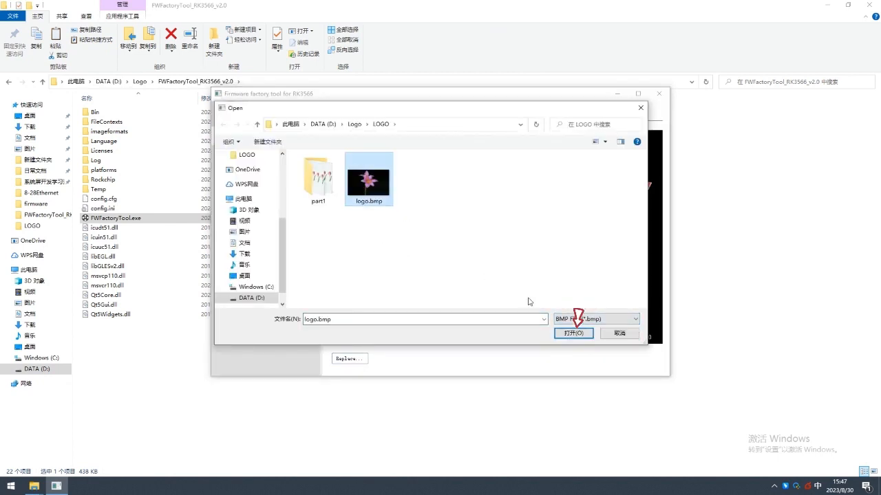
{"action": "left_click", "coordinate": [573, 332]}
Replace the firmware's boot animation with bootanimation.zip from the LOGO folder.
{"action": "left_click", "coordinate": [448, 115]}
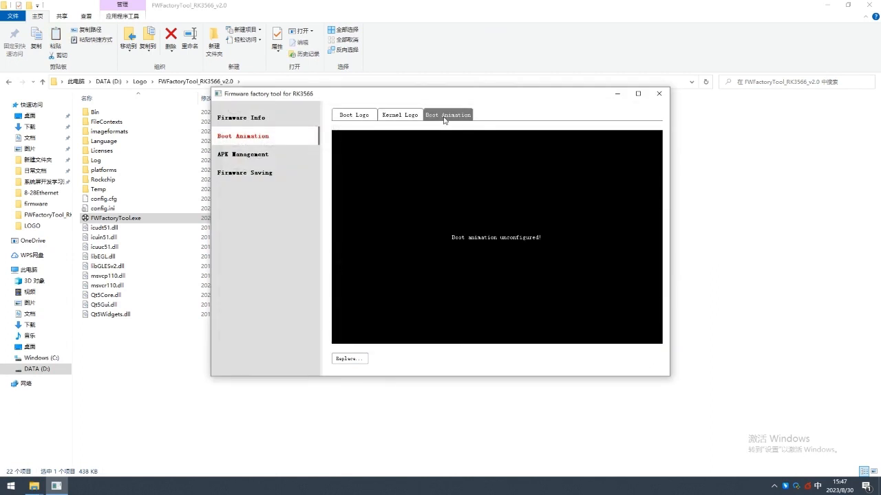
{"action": "left_click", "coordinate": [347, 358]}
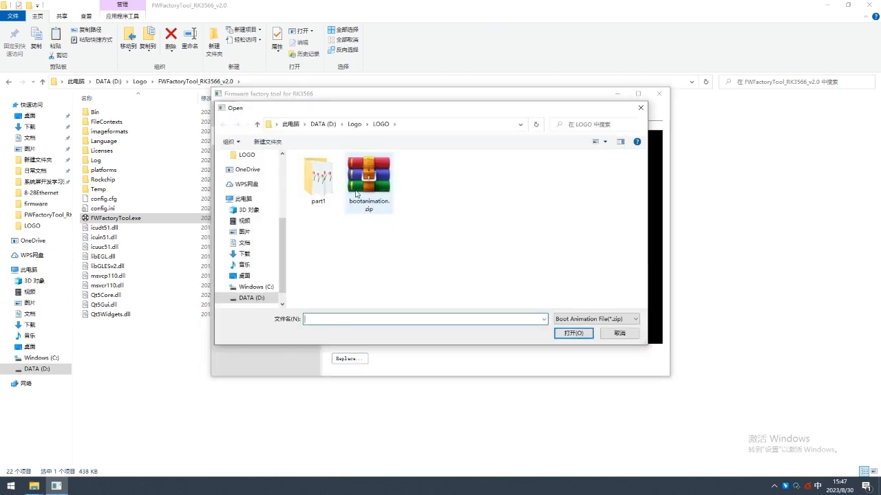
{"action": "left_click", "coordinate": [367, 180]}
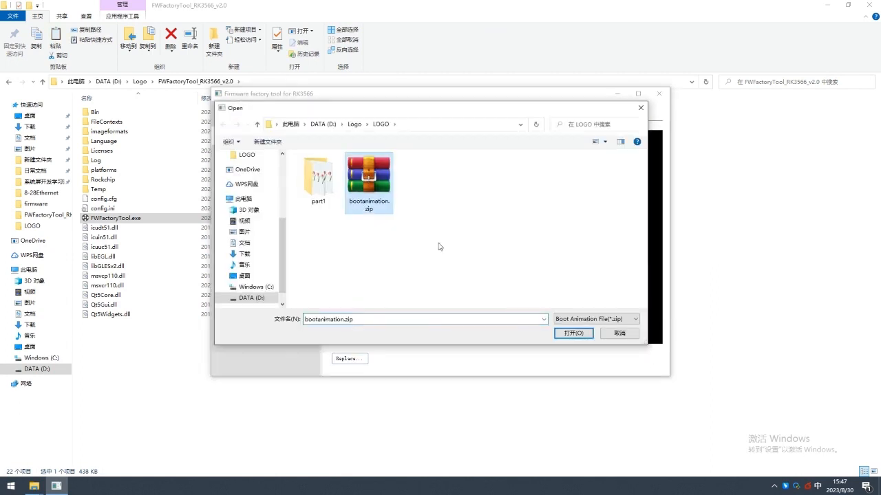
{"action": "left_click", "coordinate": [579, 337]}
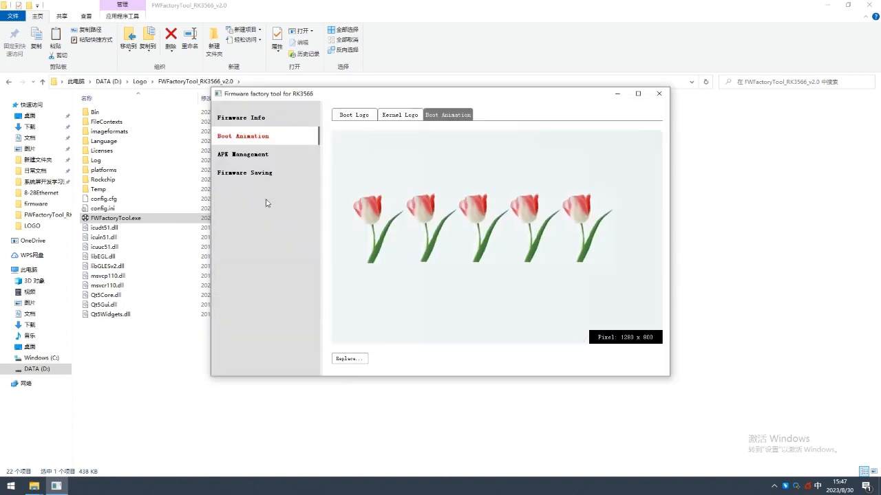
Save the modified firmware as update.img in the FWFactoryTool_RK3566_v2.0 folder and close the completion notice.
{"action": "left_click", "coordinate": [244, 174]}
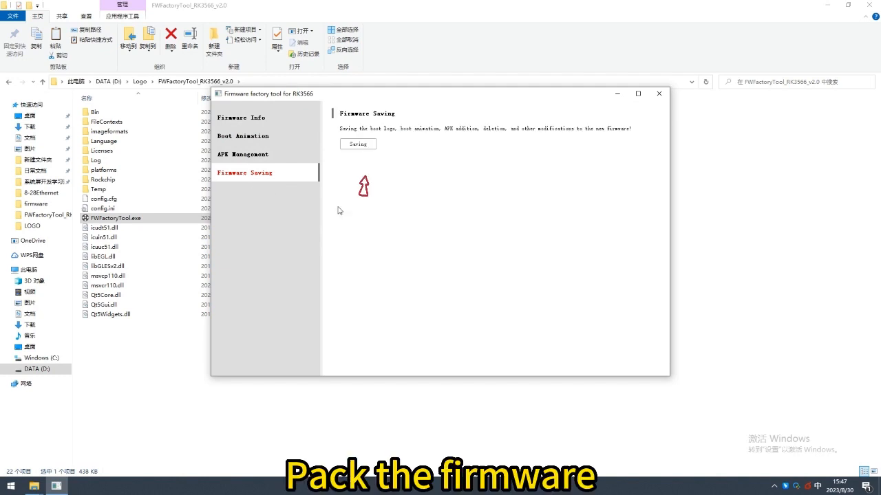
{"action": "left_click", "coordinate": [358, 143]}
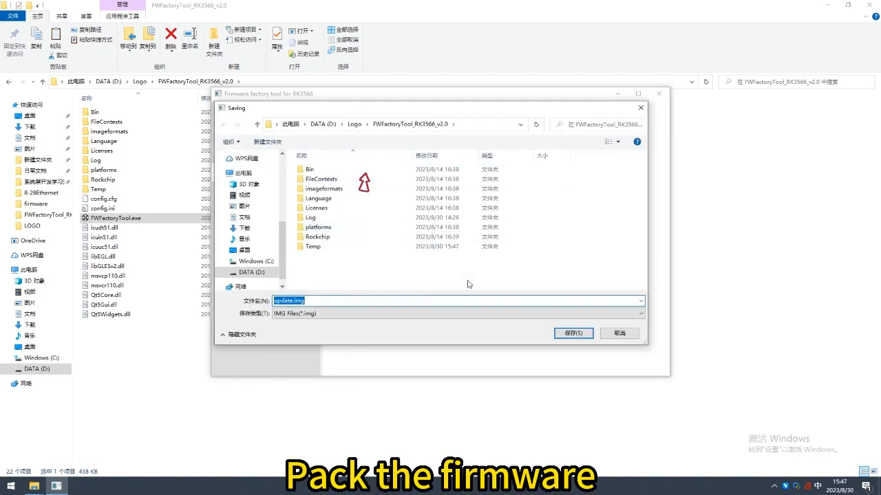
{"action": "left_click", "coordinate": [573, 333]}
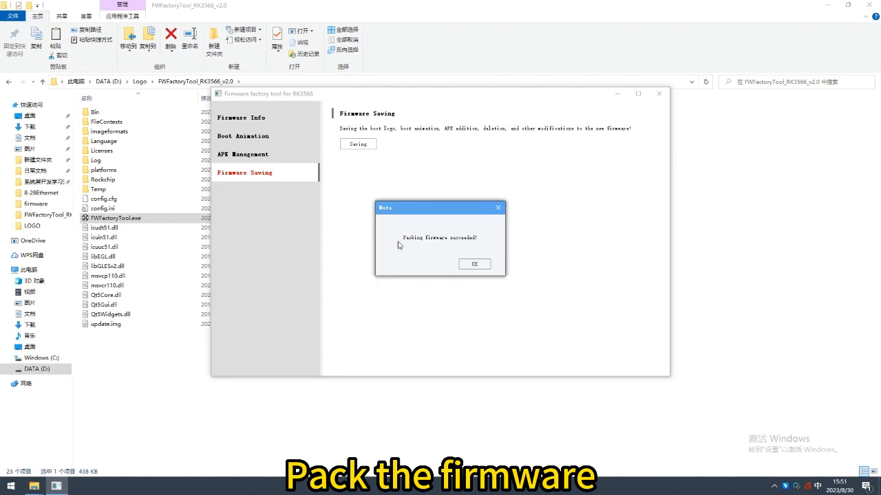
{"action": "left_click", "coordinate": [473, 267]}
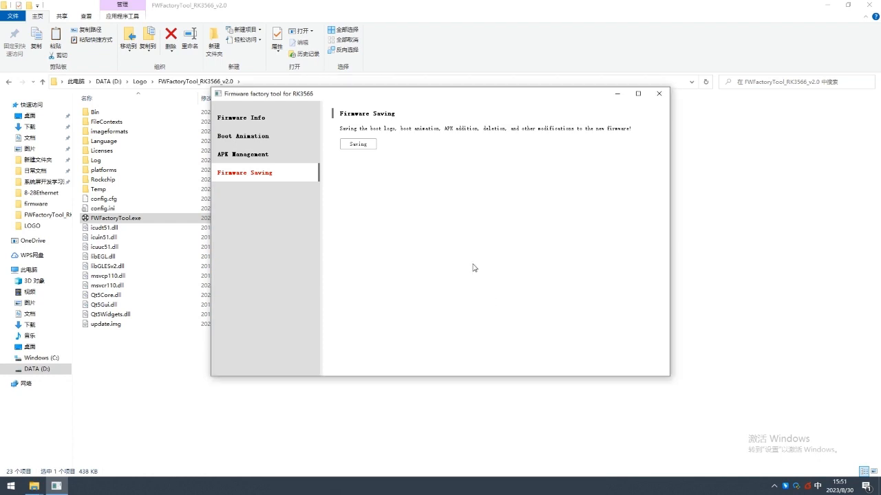
Minimize the firmware factory tool and launch RKDevTool.exe from the RKDevTool_Release_v2.92 folder.
{"action": "left_click", "coordinate": [616, 94]}
{"action": "mouse_move", "coordinate": [43, 490]}
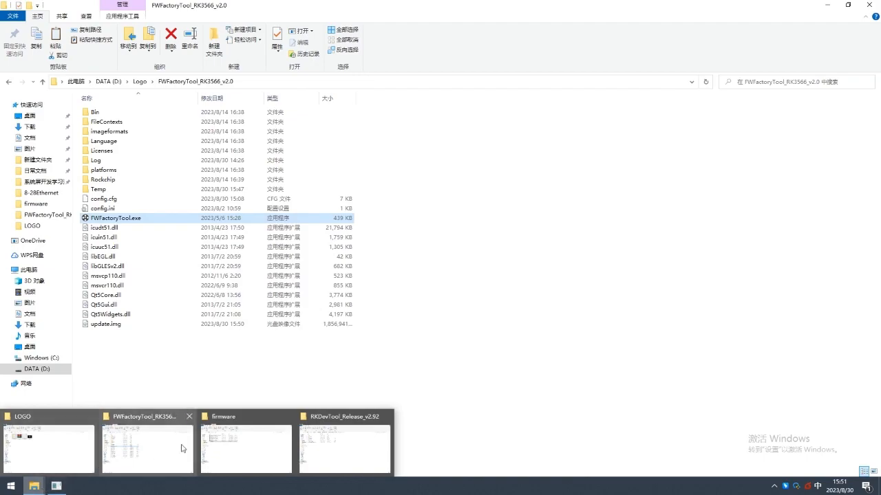
{"action": "left_click", "coordinate": [328, 444]}
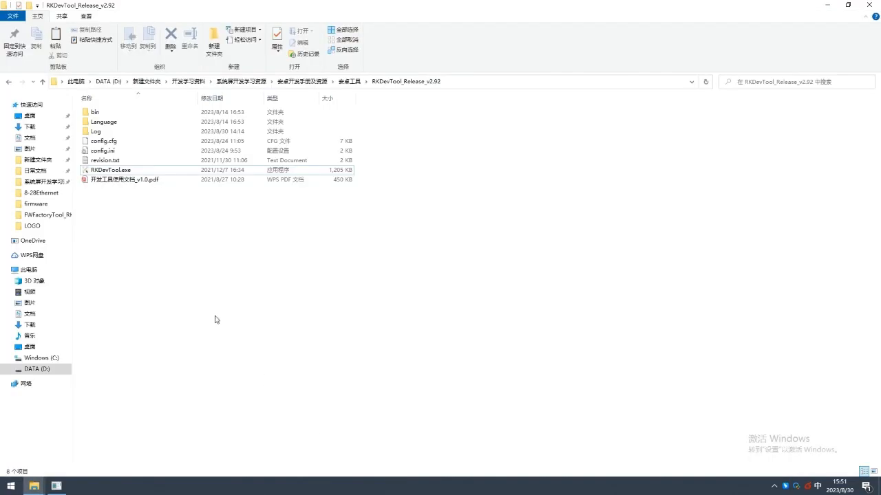
{"action": "double_click", "coordinate": [128, 172]}
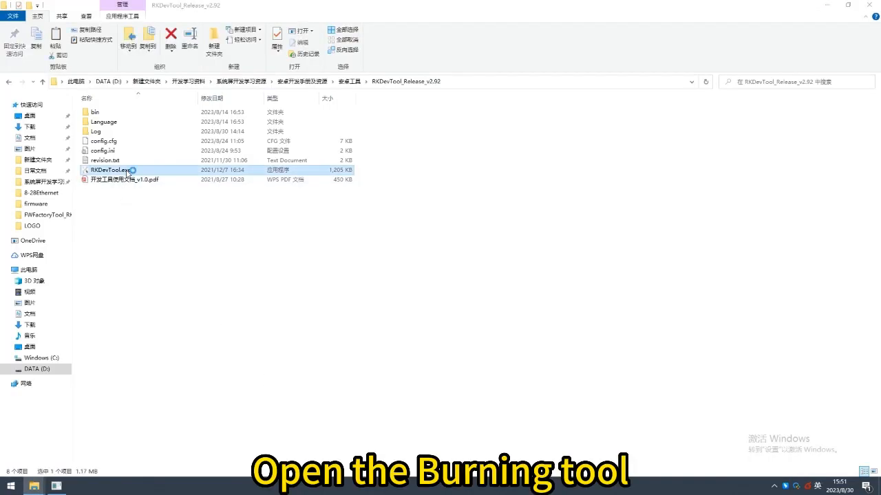
Load update.img from the FWFactoryTool_RK3566_v2.0 folder as the upgrade firmware and start upgrading the connected LOADER device.
{"action": "left_click", "coordinate": [283, 155]}
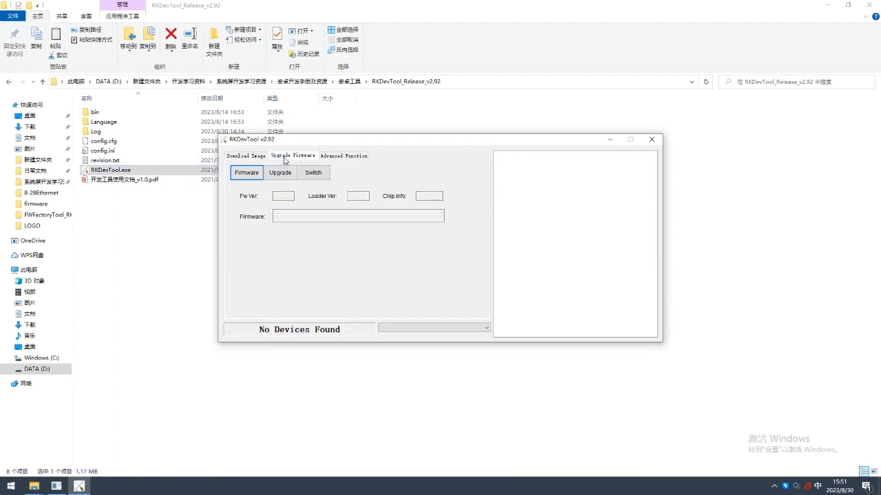
{"action": "left_click", "coordinate": [247, 174]}
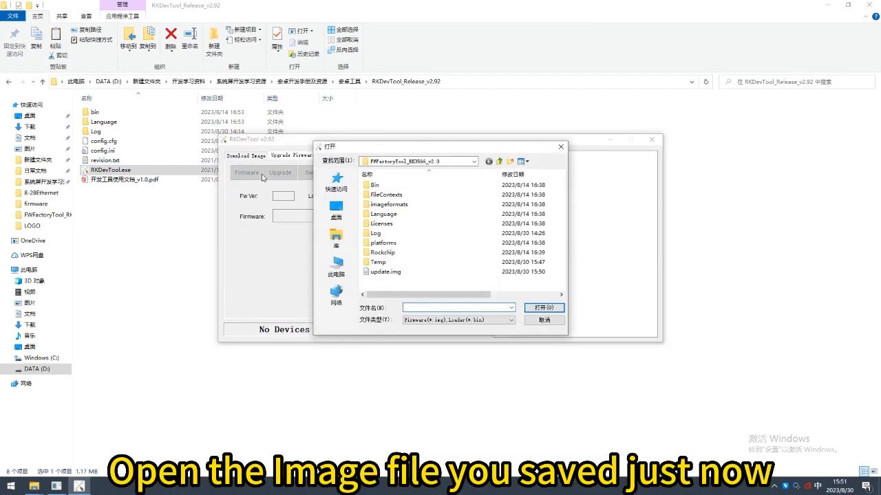
{"action": "left_click", "coordinate": [390, 272]}
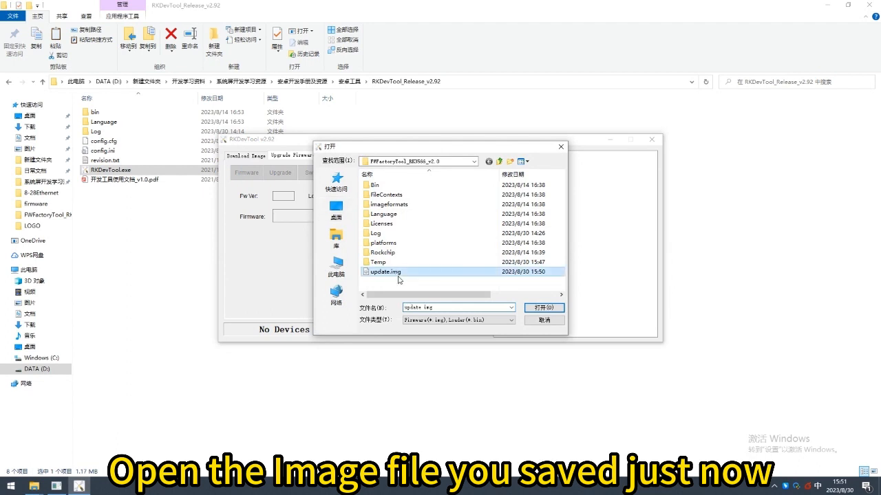
{"action": "left_click", "coordinate": [537, 308]}
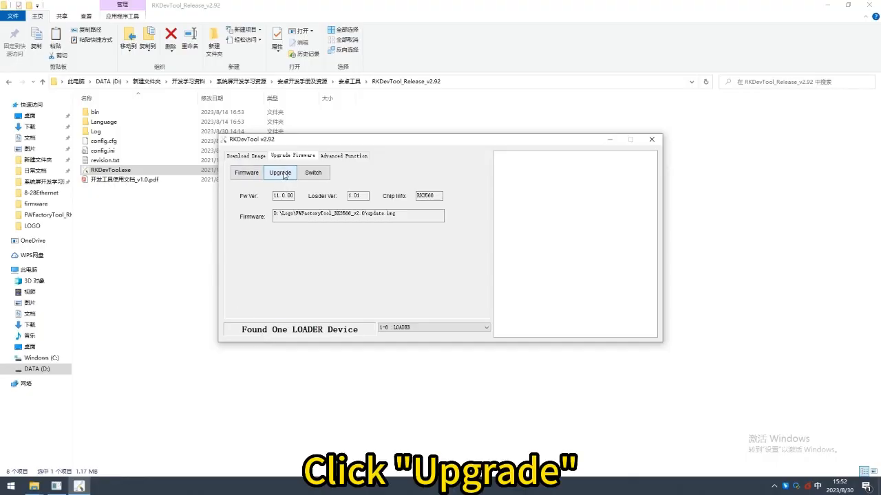
{"action": "left_click", "coordinate": [283, 173]}
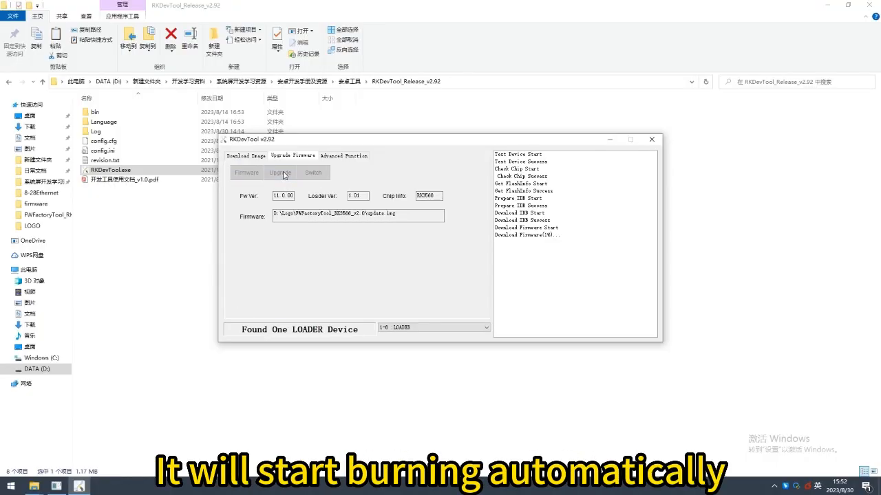